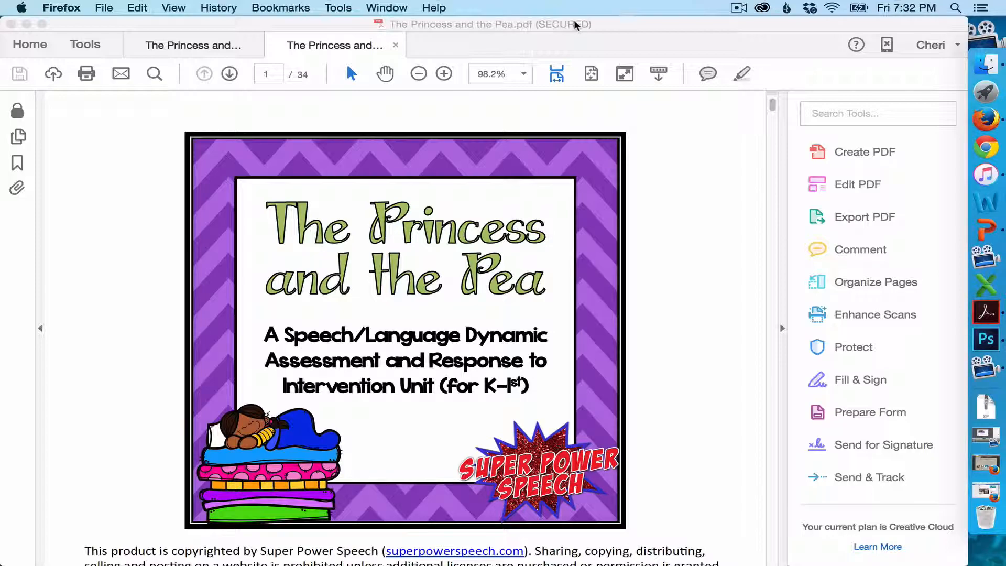
Step: Look through The Princess and the Pea unit from the cover past the instructions and story text to the retell page
{"action": "left_click_drag", "start_coordinate": [163, 120], "coordinate": [672, 544]}
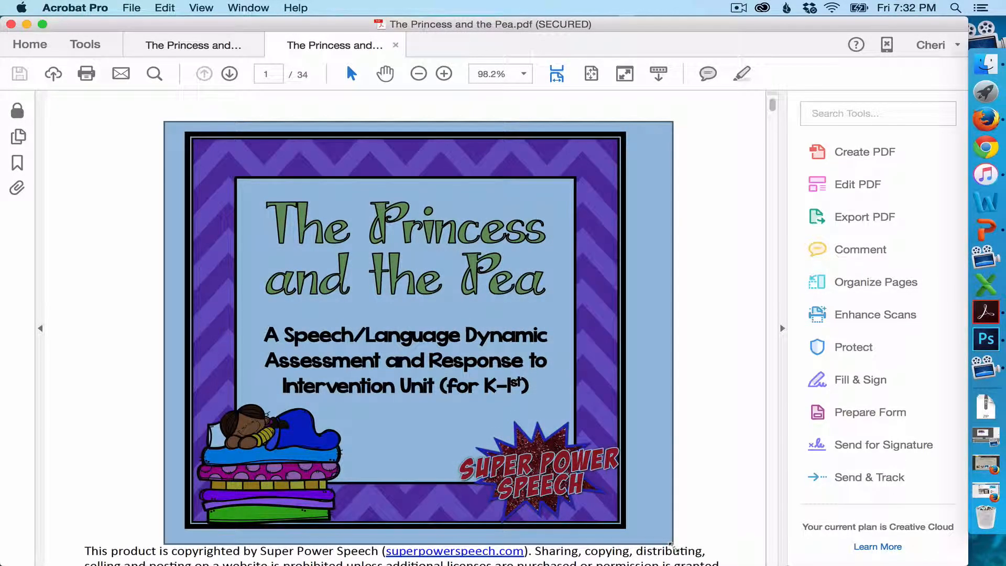
{"action": "left_click", "coordinate": [717, 474]}
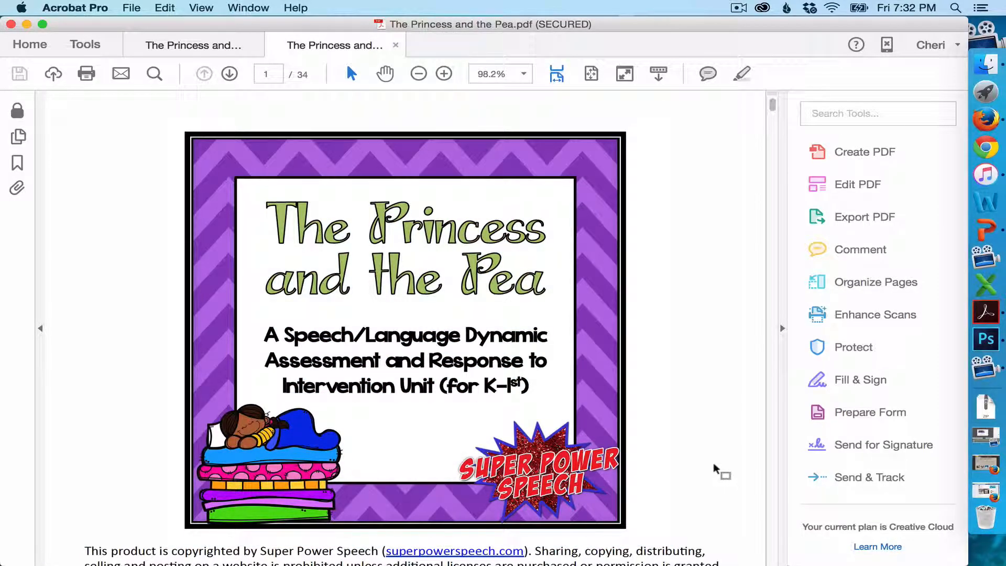
{"action": "scroll", "coordinate": [712, 462], "scroll_direction": "down", "scroll_amount": 15}
{"action": "scroll", "coordinate": [712, 462], "scroll_direction": "down", "scroll_amount": 15}
{"action": "scroll", "coordinate": [719, 469], "scroll_direction": "down", "scroll_amount": 3}
{"action": "scroll", "coordinate": [635, 433], "scroll_direction": "down", "scroll_amount": 15}
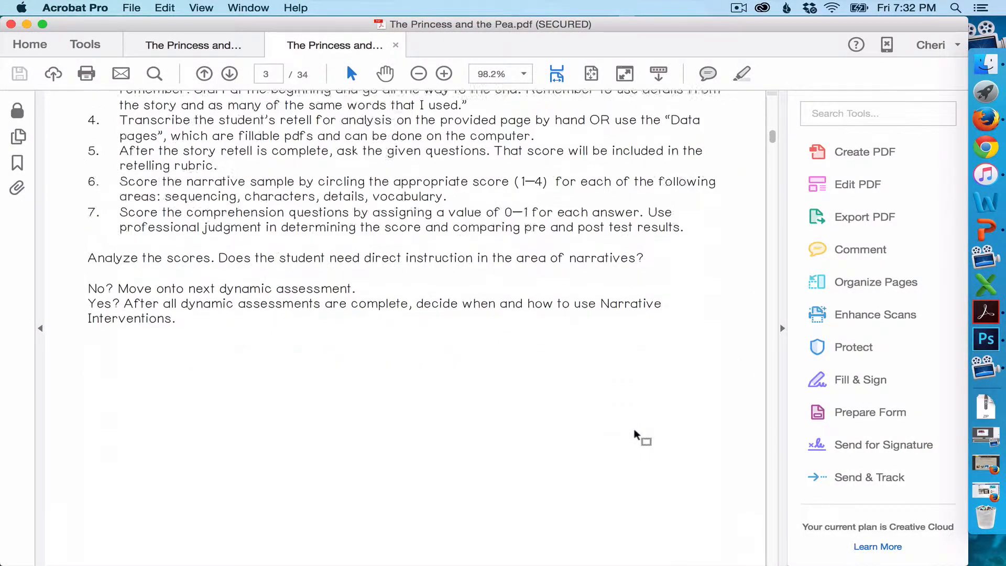
{"action": "scroll", "coordinate": [639, 434], "scroll_direction": "down", "scroll_amount": 15}
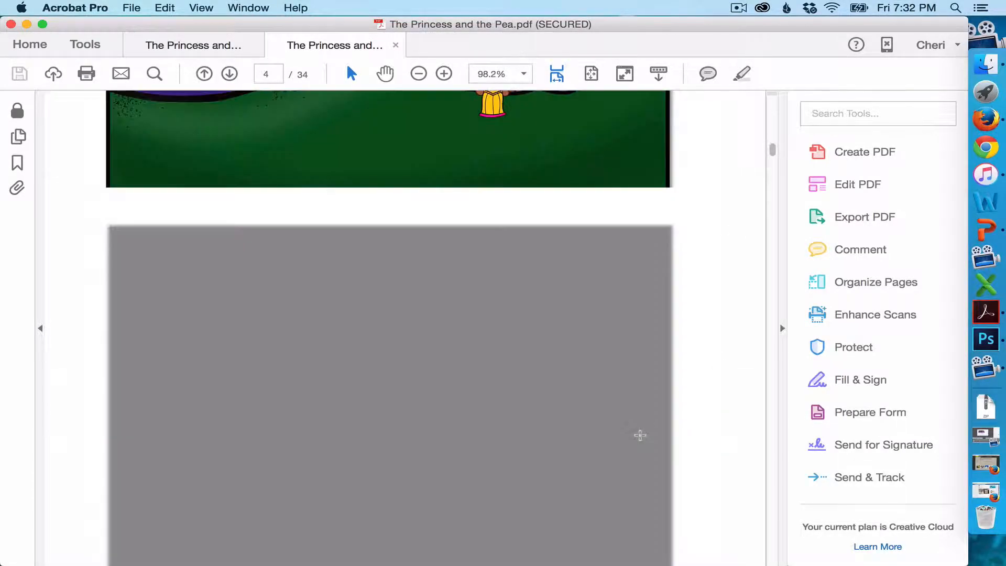
{"action": "scroll", "coordinate": [639, 432], "scroll_direction": "down", "scroll_amount": 4}
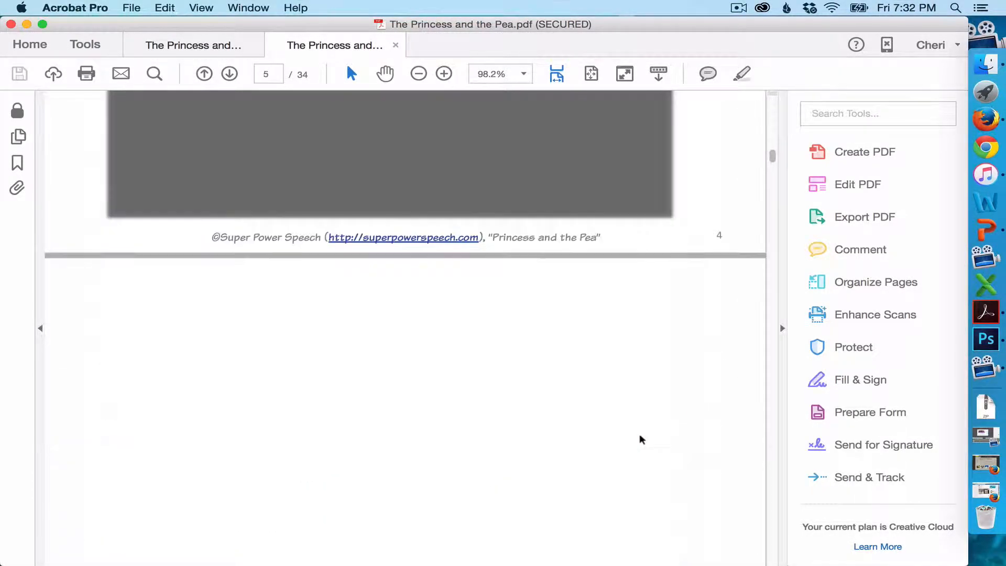
{"action": "scroll", "coordinate": [639, 434], "scroll_direction": "down", "scroll_amount": 20}
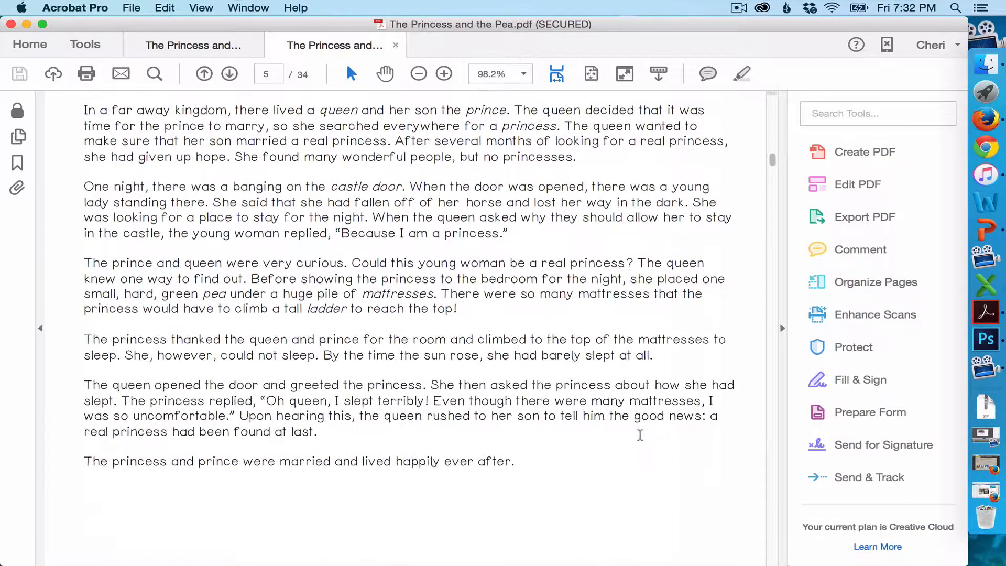
{"action": "scroll", "coordinate": [639, 435], "scroll_direction": "down", "scroll_amount": 8}
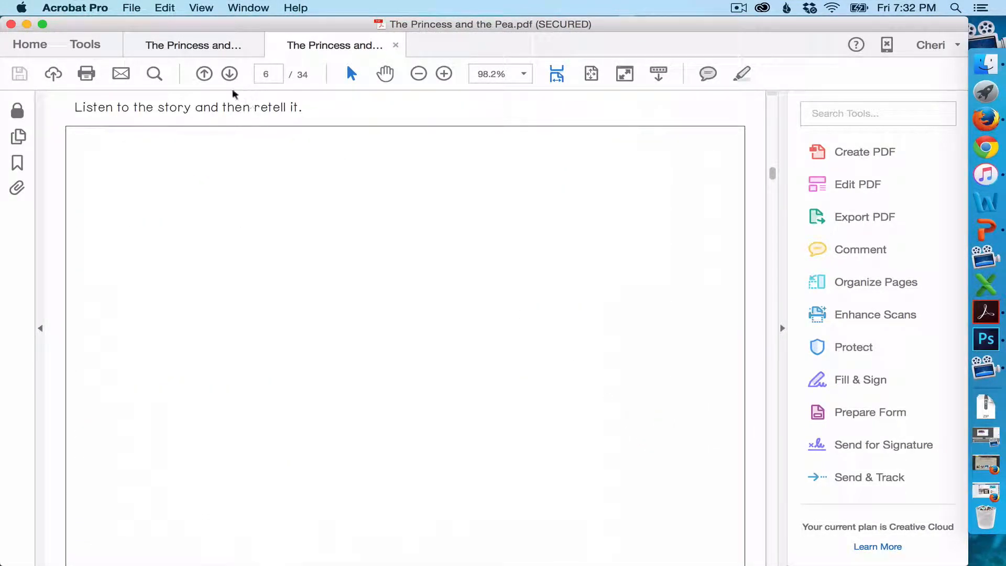
Step: Switch to the Princess and the Pea Data Form and review the retell transcription and the story retelling rubric
{"action": "left_click", "coordinate": [199, 46]}
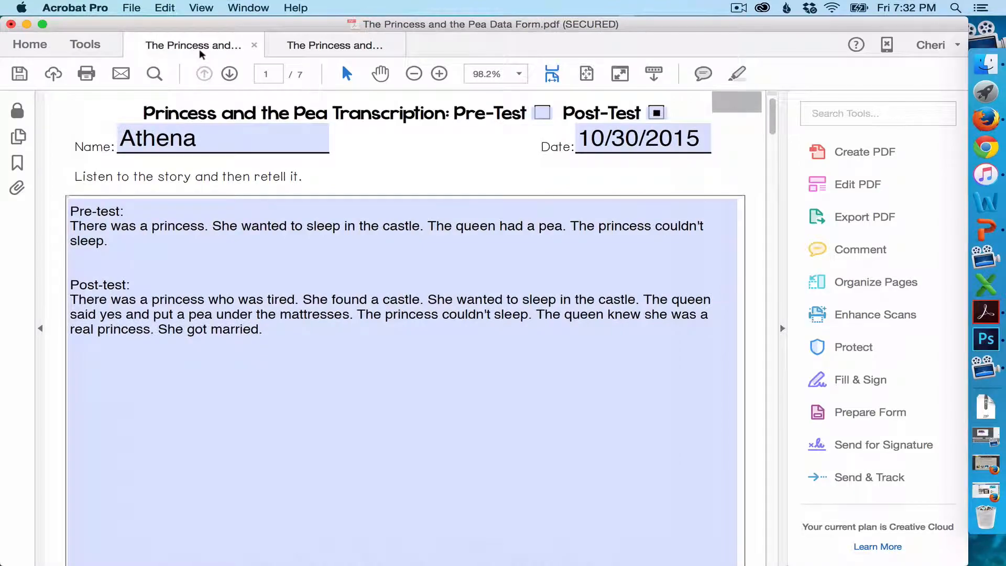
{"action": "left_click", "coordinate": [537, 372]}
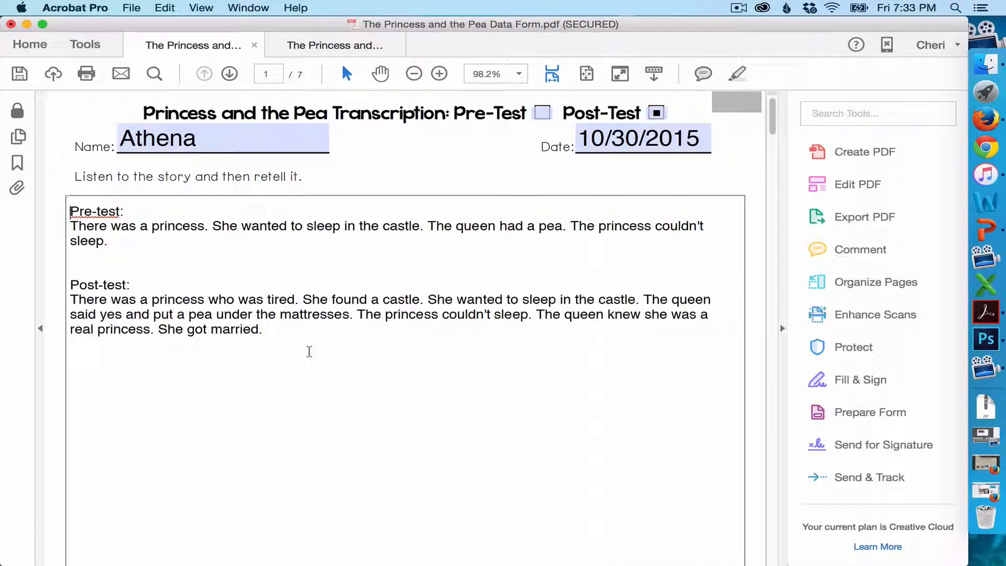
{"action": "scroll", "coordinate": [309, 351], "scroll_direction": "down", "scroll_amount": 10}
{"action": "scroll", "coordinate": [309, 351], "scroll_direction": "down", "scroll_amount": 8}
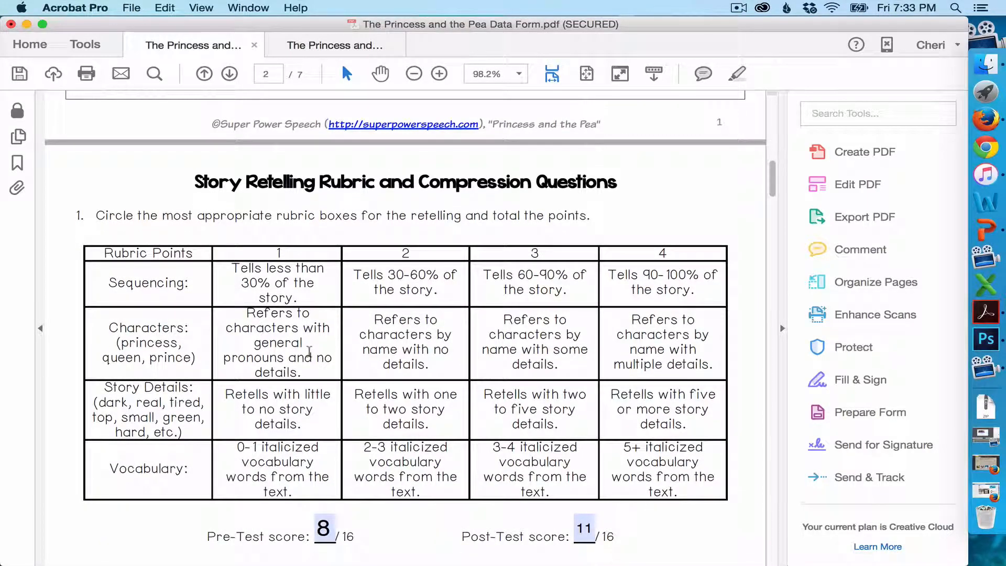
{"action": "scroll", "coordinate": [309, 351], "scroll_direction": "down", "scroll_amount": 3}
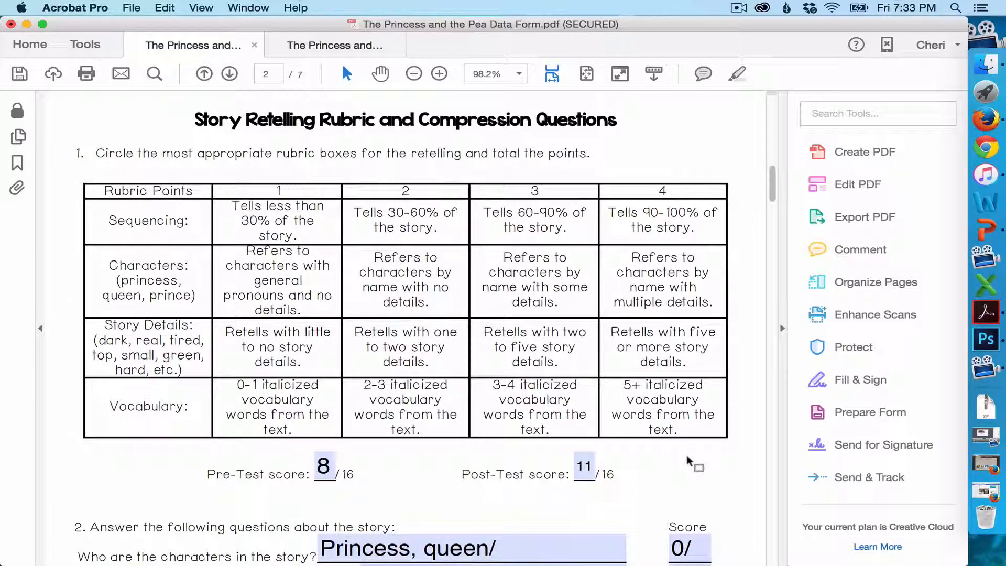
Step: Add "princess, prince, queen" after the slash in the story characters answer and enter 1 as its post-test score
{"action": "scroll", "coordinate": [687, 457], "scroll_direction": "down", "scroll_amount": 5}
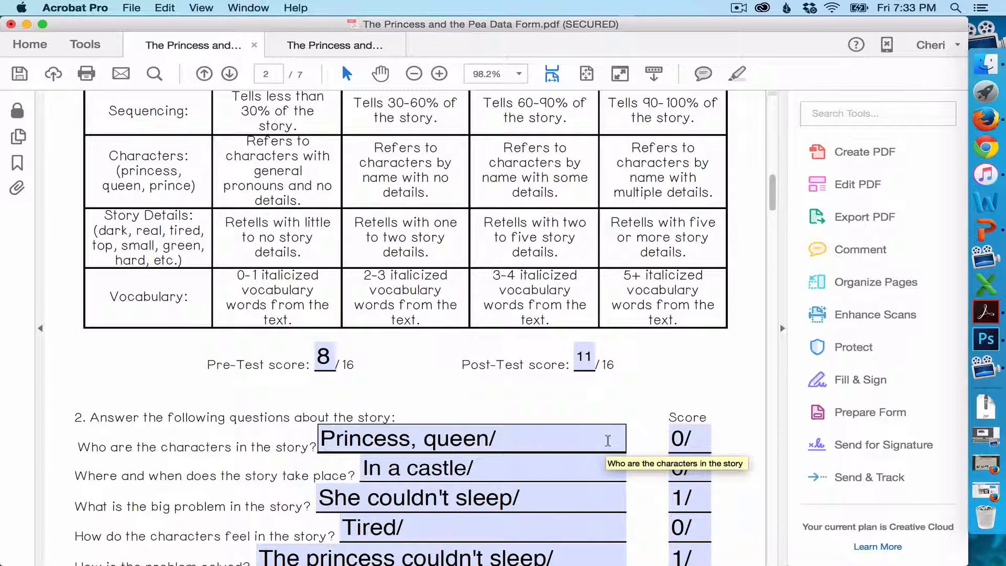
{"action": "left_click", "coordinate": [608, 440]}
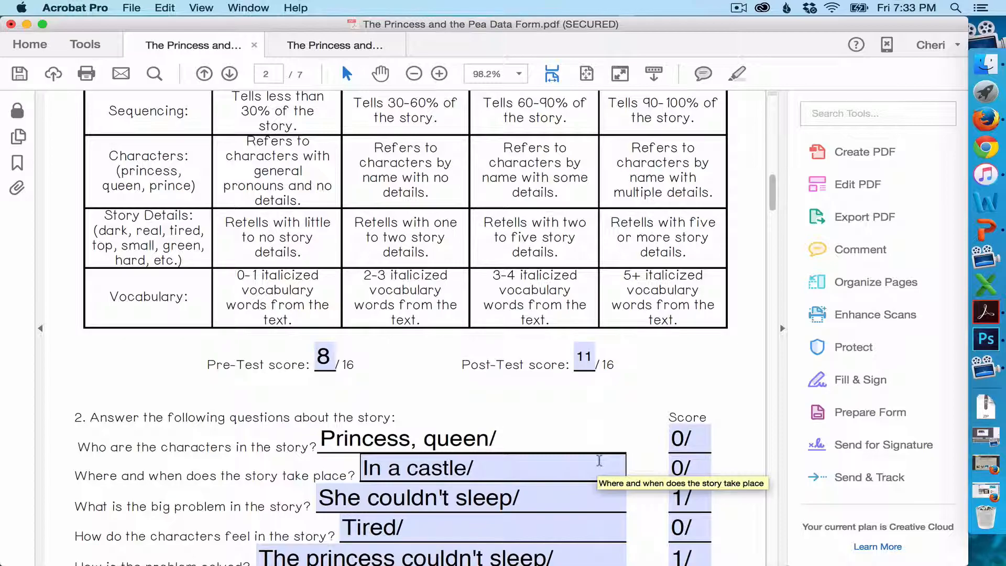
{"action": "type", "text": "princess, prince"}
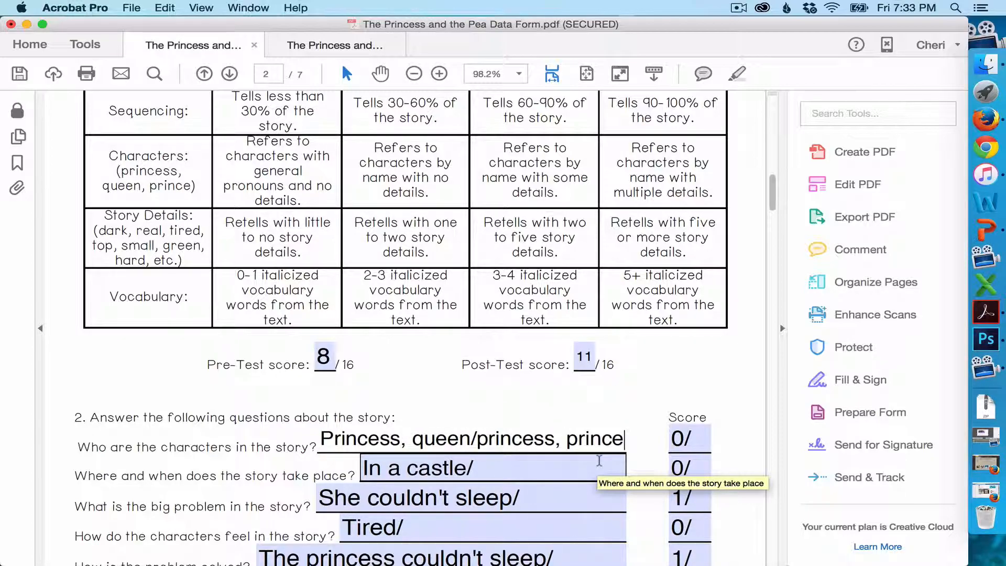
{"action": "type", "text": ", queen"}
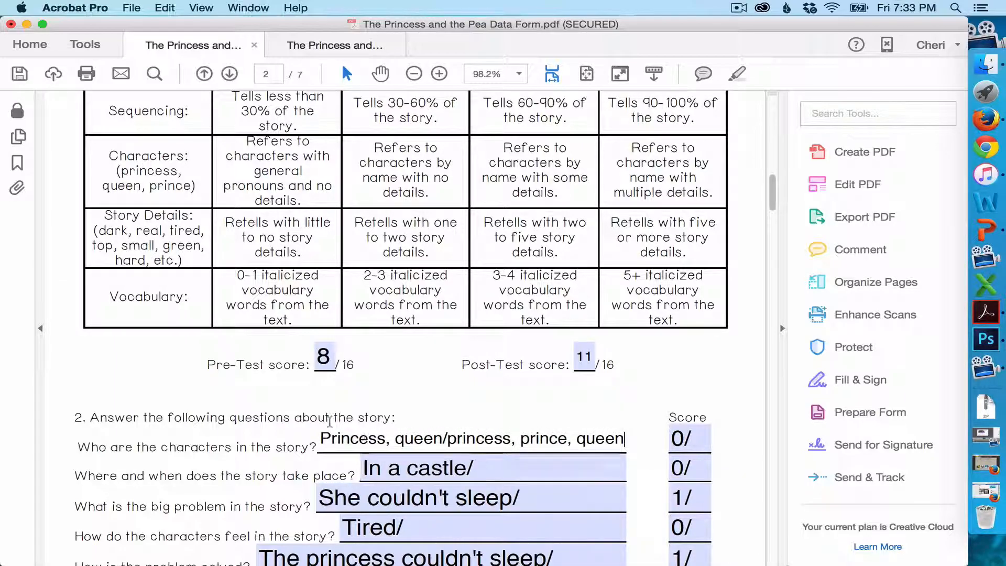
{"action": "left_click", "coordinate": [690, 426]}
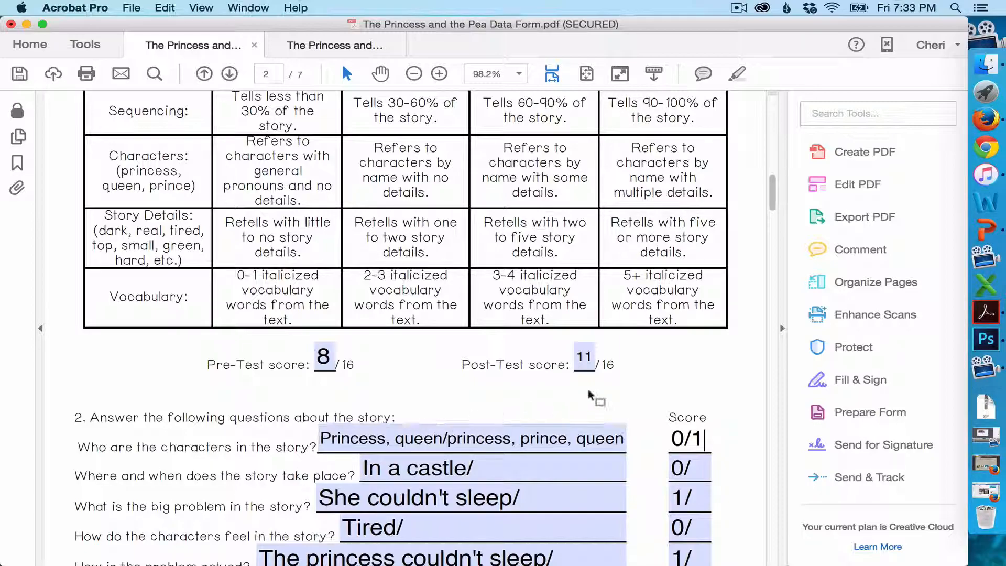
Step: Add "in the castle" after the slash in the where-and-when answer and enter 0 as its post-test score
{"action": "left_click", "coordinate": [535, 475]}
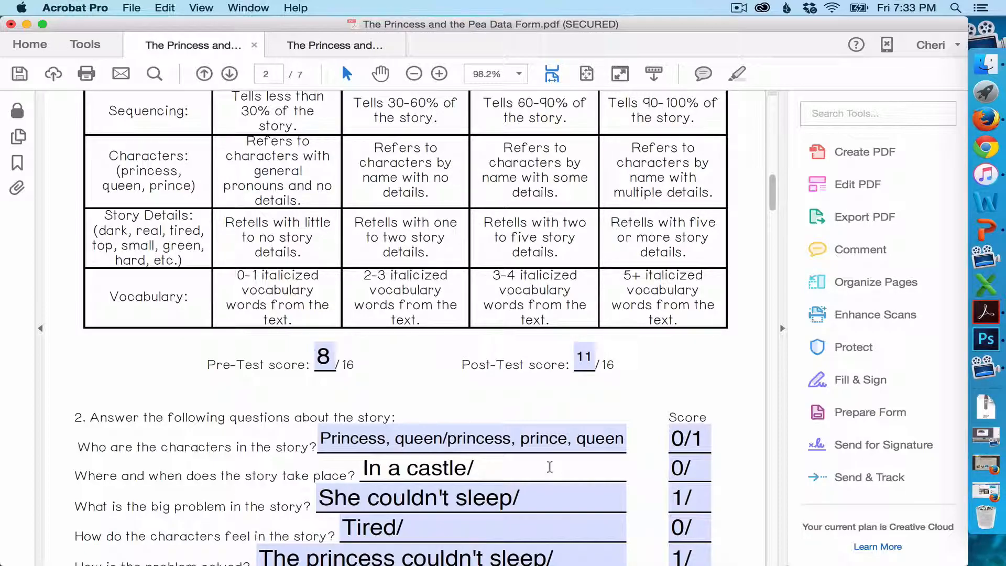
{"action": "type", "text": "in the castle"}
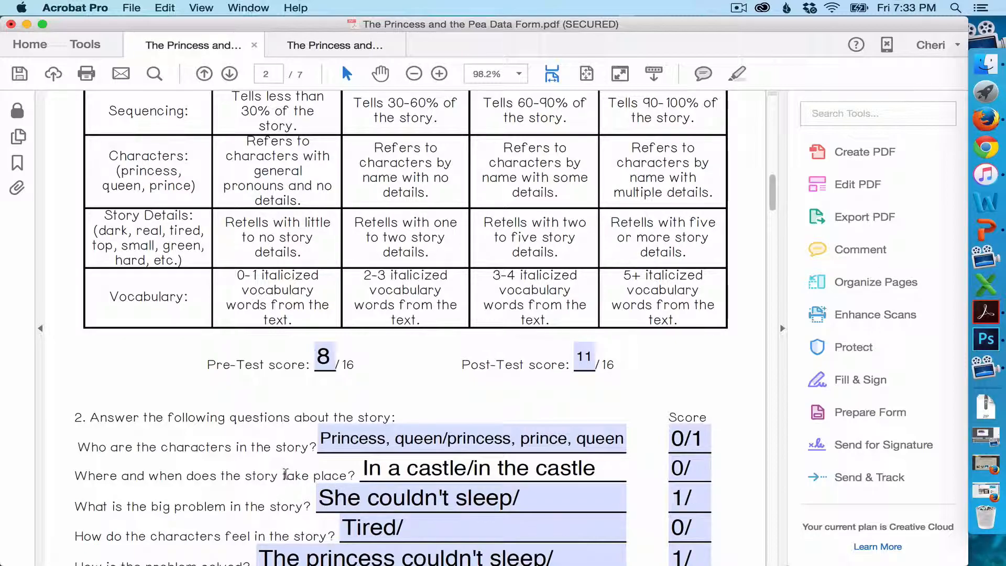
{"action": "left_click", "coordinate": [702, 473]}
{"action": "type", "text": "0"}
Step: Add "queen couldn't find a real princess" after the slash in the big problem answer
{"action": "scroll", "coordinate": [576, 431], "scroll_direction": "down", "scroll_amount": 2}
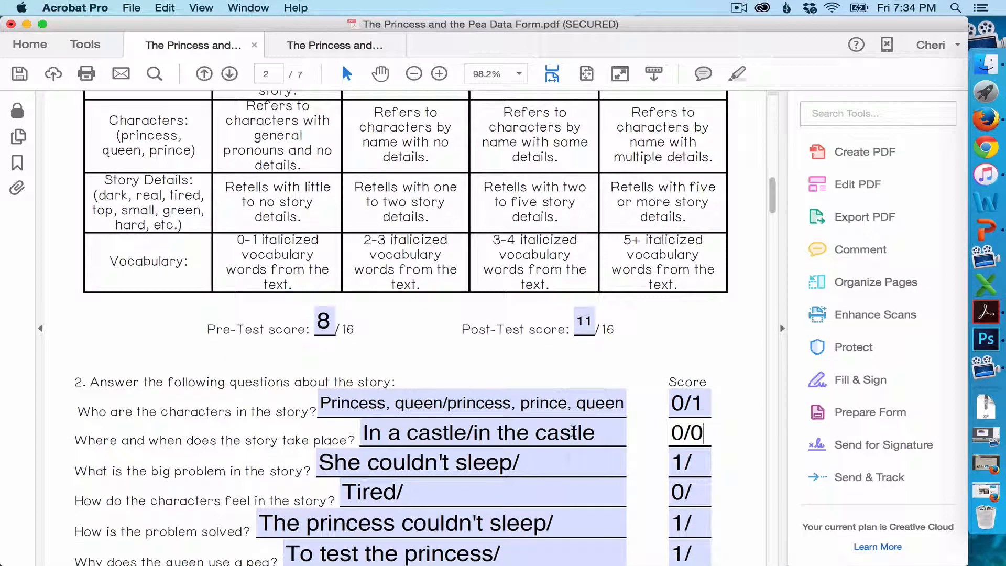
{"action": "left_click", "coordinate": [564, 468]}
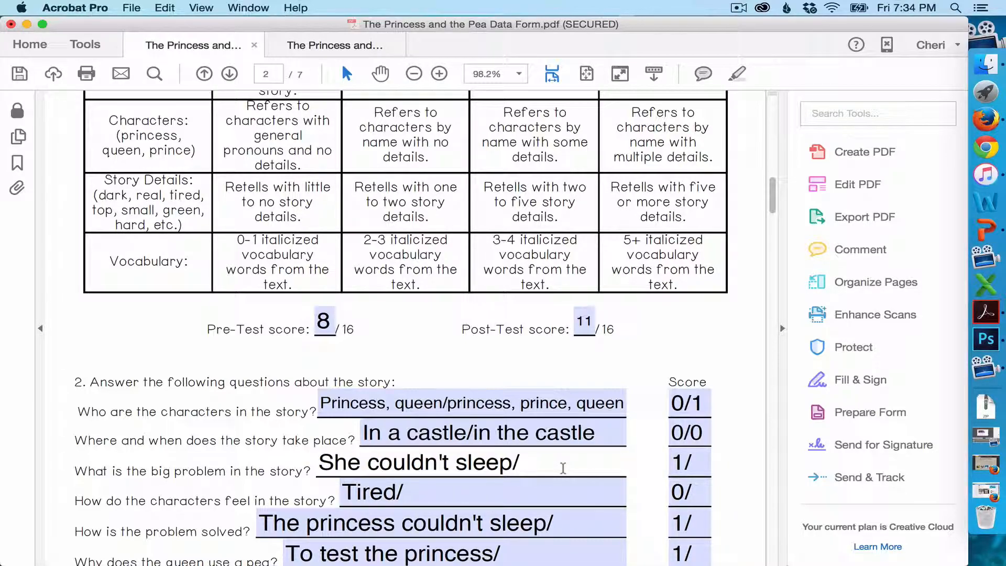
{"action": "type", "text": "qu"}
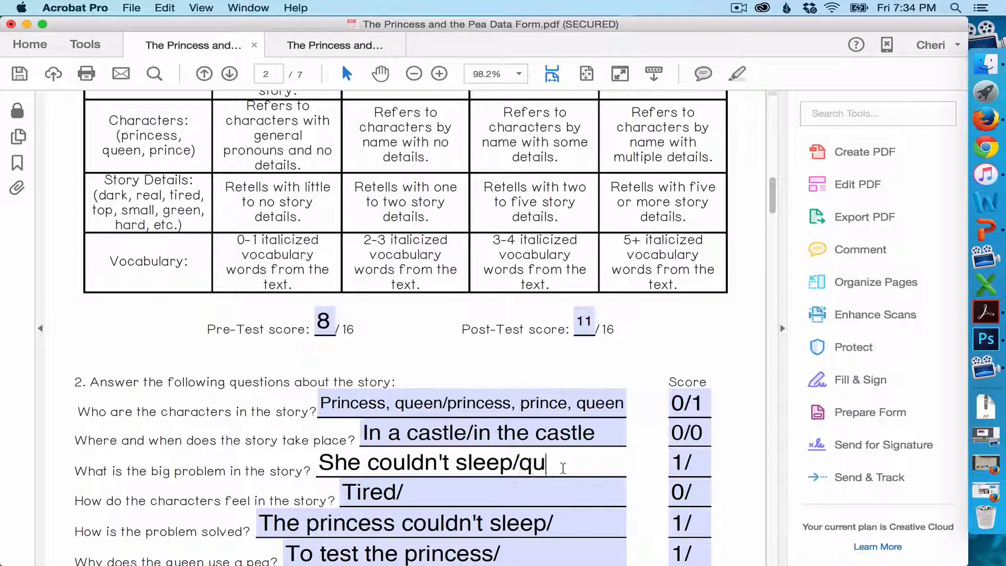
{"action": "type", "text": "een could"}
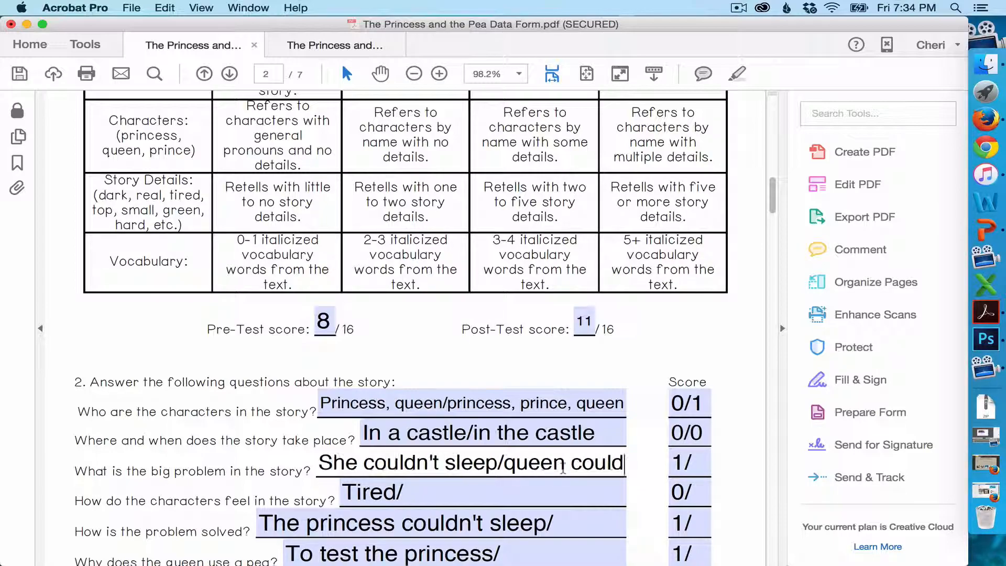
{"action": "type", "text": "n't find a r"}
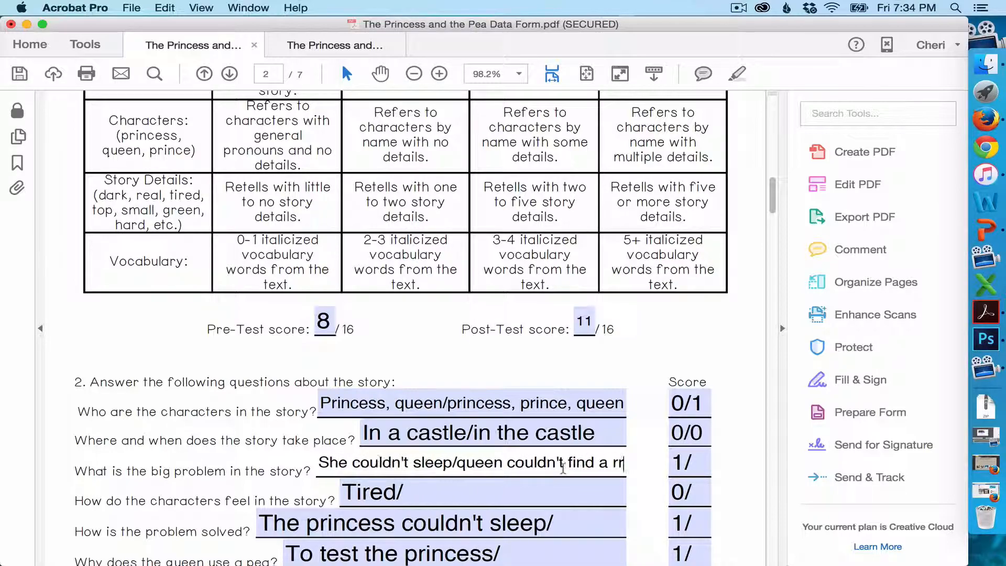
{"action": "type", "text": "eal princess"}
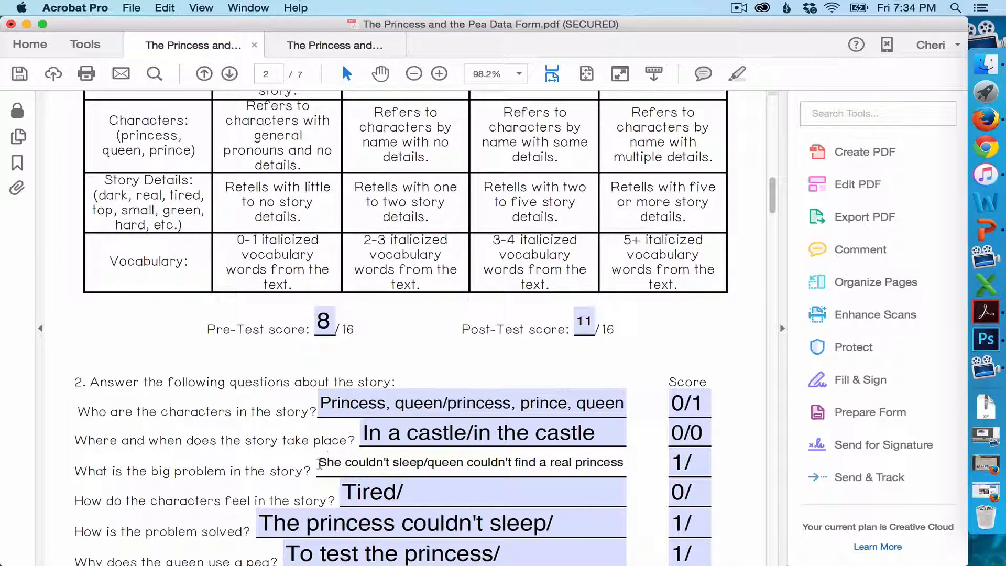
Step: Compare the pre-test and post-test parts of the big problem answer and enter 1 as its post-test score
{"action": "left_click_drag", "start_coordinate": [318, 463], "coordinate": [422, 465]}
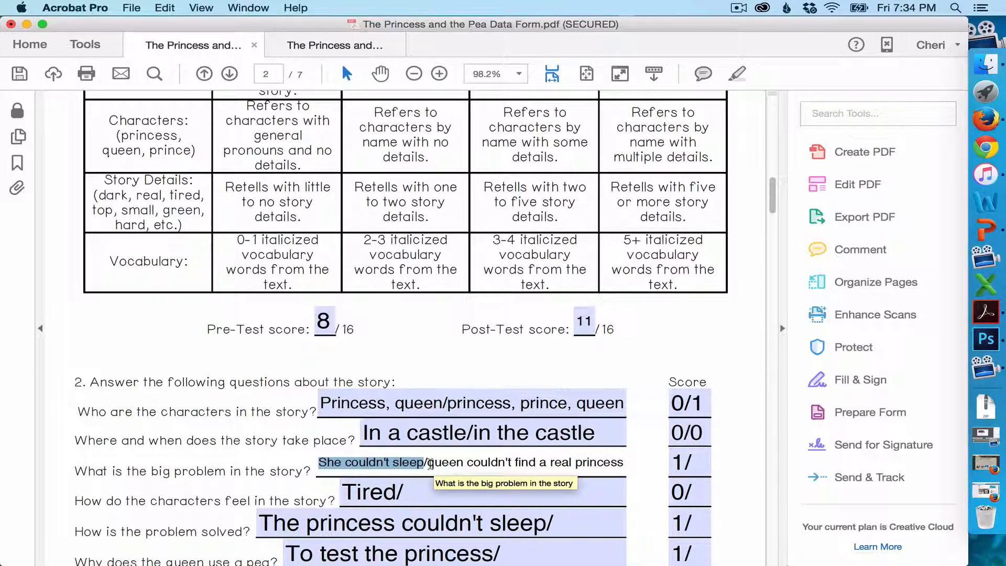
{"action": "left_click_drag", "start_coordinate": [429, 464], "coordinate": [632, 465]}
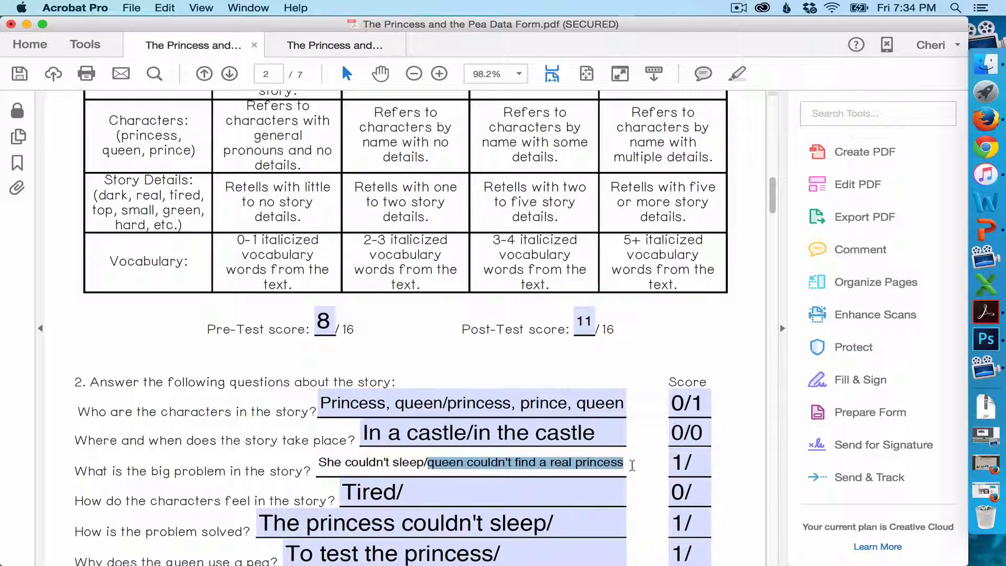
{"action": "left_click", "coordinate": [707, 465]}
{"action": "type", "text": "1"}
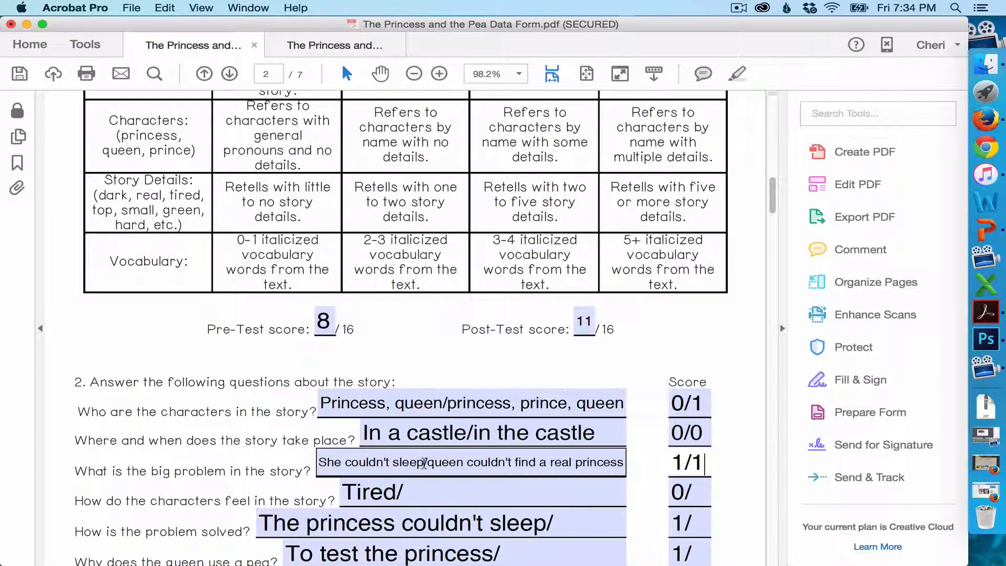
{"action": "left_click_drag", "start_coordinate": [423, 463], "coordinate": [319, 462]}
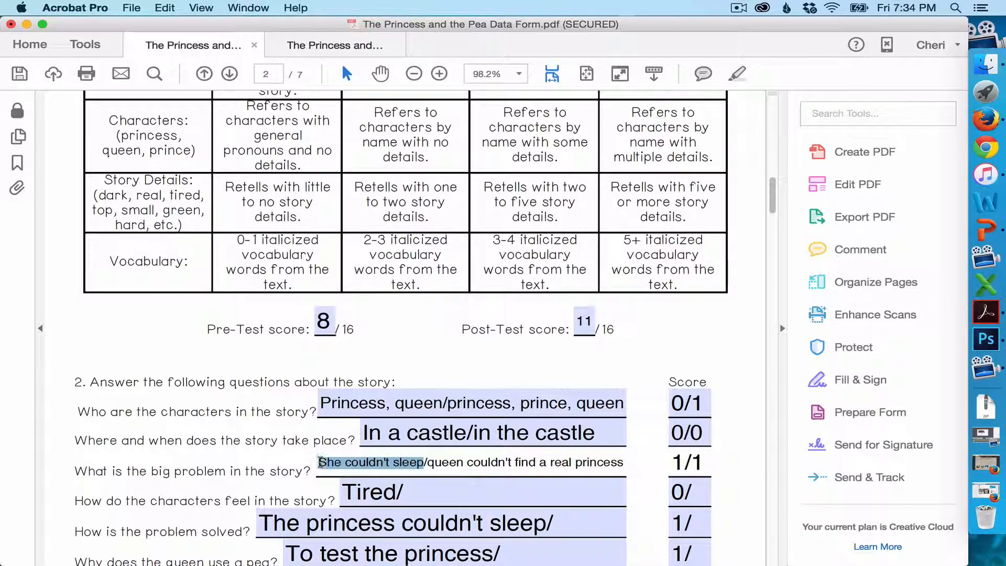
{"action": "left_click", "coordinate": [471, 462]}
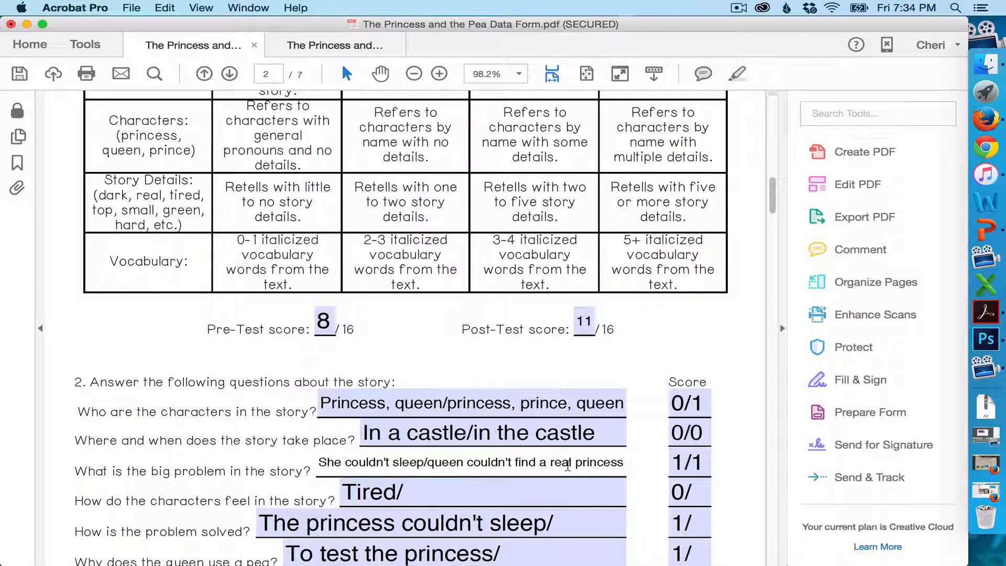
Step: Enter 9 as the overall post-test score out of 10 for the story questions
{"action": "scroll", "coordinate": [567, 466], "scroll_direction": "down", "scroll_amount": 5}
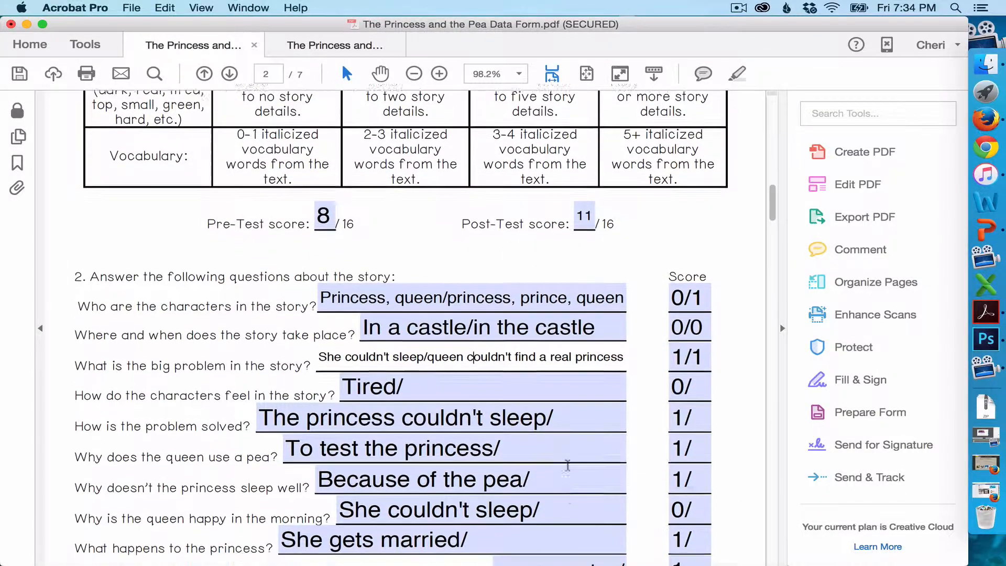
{"action": "scroll", "coordinate": [567, 465], "scroll_direction": "down", "scroll_amount": 2}
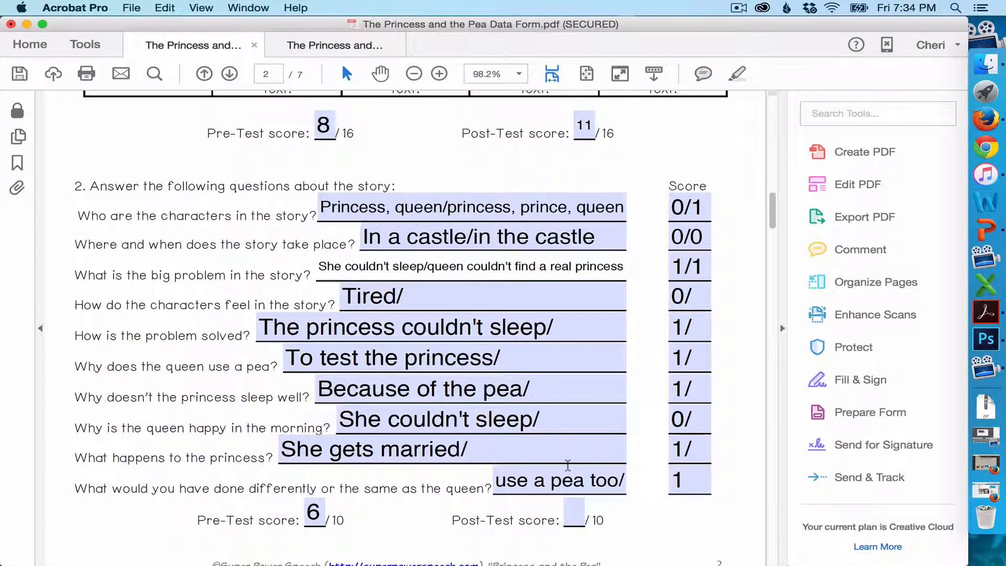
{"action": "left_click", "coordinate": [685, 293]}
{"action": "scroll", "coordinate": [695, 473], "scroll_direction": "down", "scroll_amount": 2}
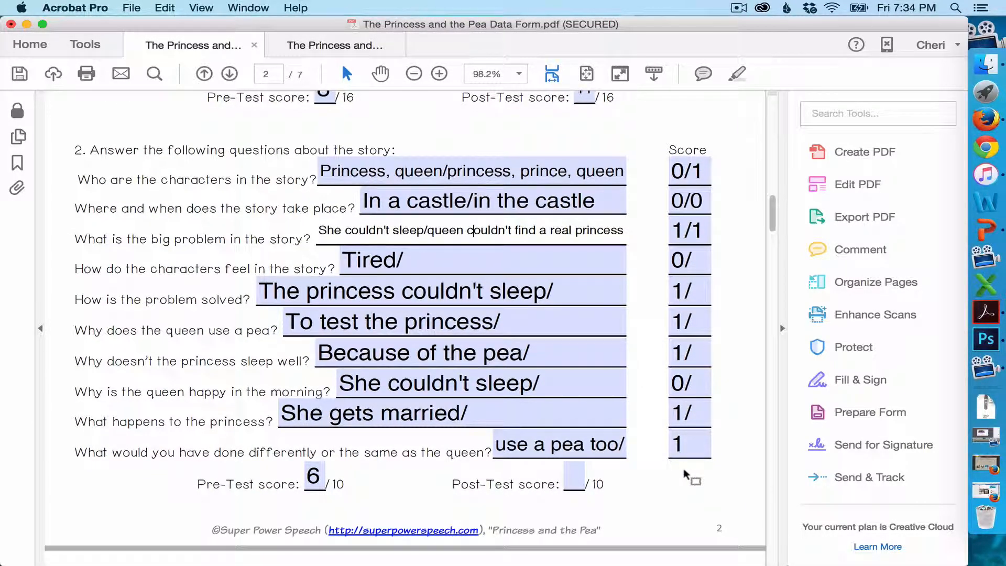
{"action": "left_click", "coordinate": [581, 474]}
{"action": "type", "text": "9"}
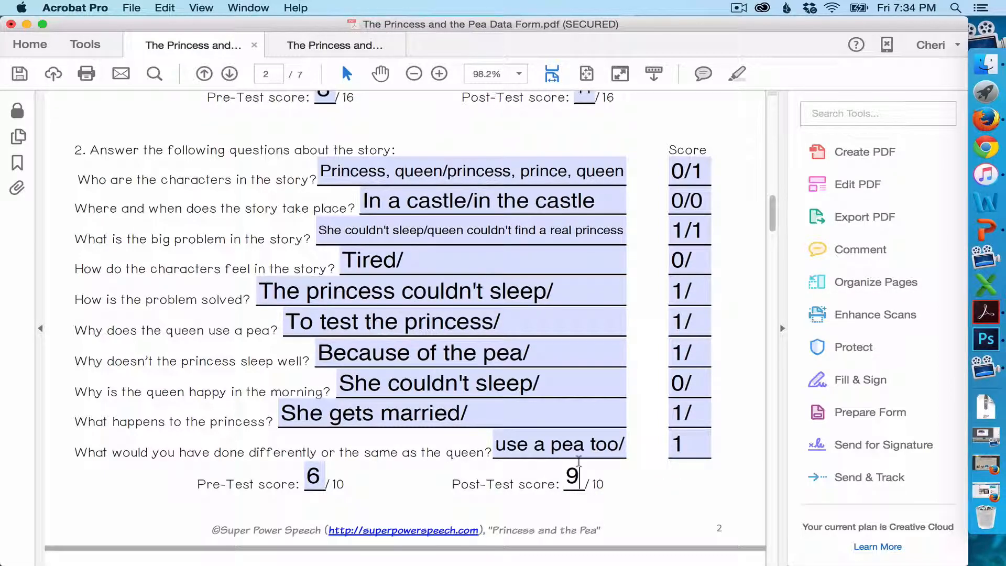
Step: Go to the Scores and Considerations page and set the Post-Test Date to 10/30/2015
{"action": "left_click", "coordinate": [230, 74]}
{"action": "left_click", "coordinate": [230, 74]}
{"action": "left_click", "coordinate": [229, 74]}
{"action": "left_click", "coordinate": [229, 73]}
{"action": "left_click", "coordinate": [229, 74]}
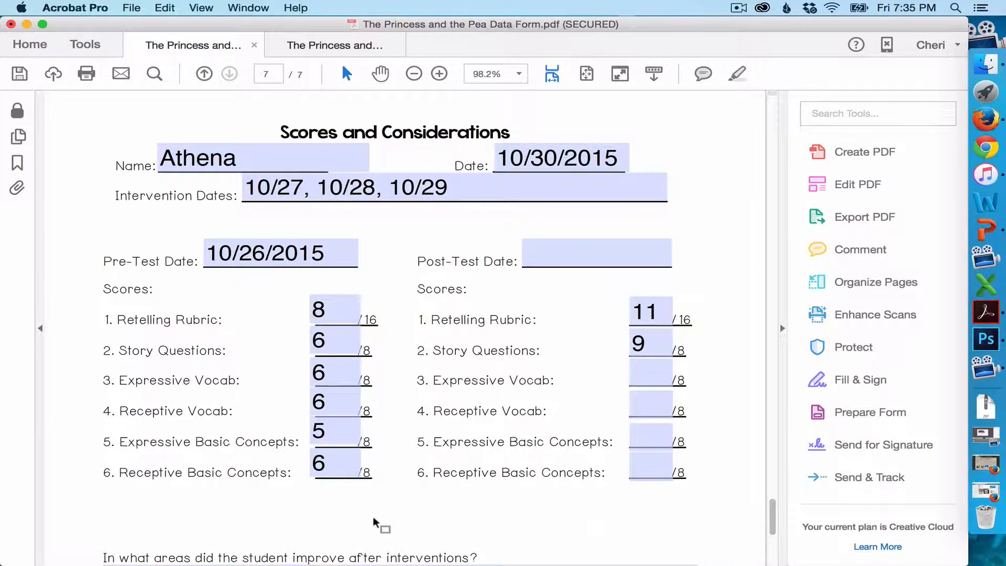
{"action": "left_click", "coordinate": [572, 251]}
{"action": "type", "text": "10/30/2015"}
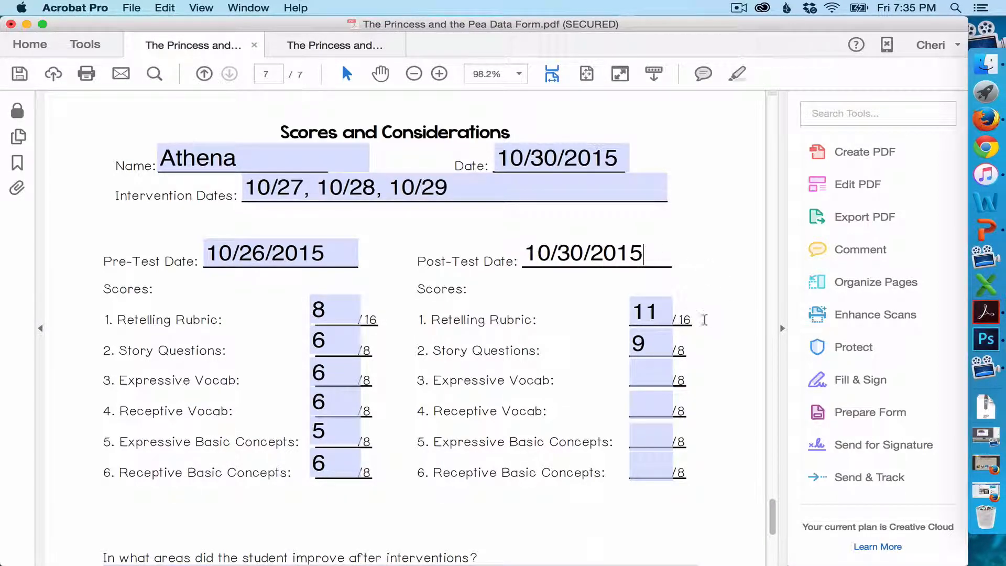
{"action": "left_click", "coordinate": [648, 344]}
{"action": "left_click_drag", "start_coordinate": [649, 344], "coordinate": [631, 344]}
{"action": "left_click", "coordinate": [716, 378]}
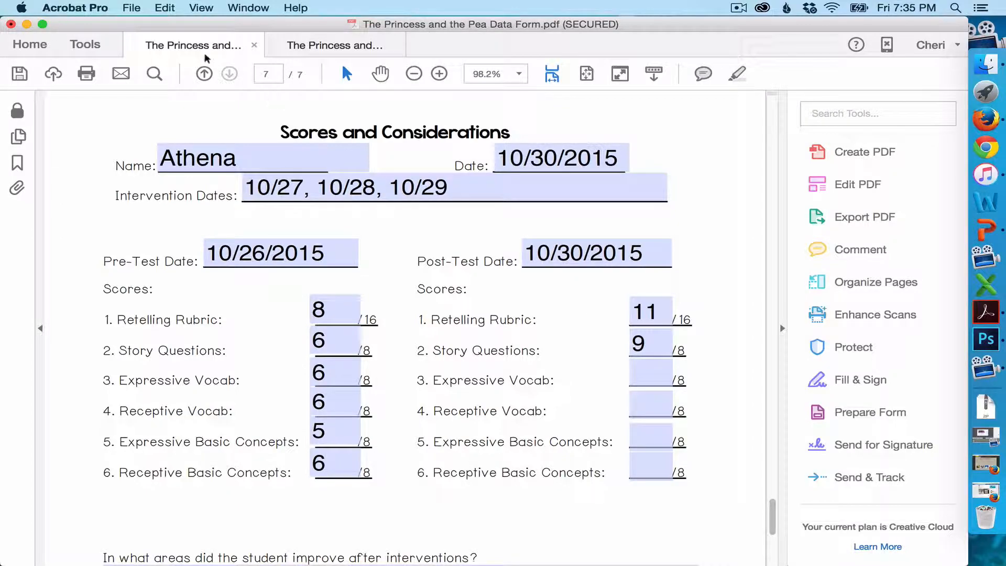
Step: Go back to the Expressive Vocabulary/Describing page and enter 7 as its post-test score out of 8
{"action": "left_click", "coordinate": [204, 74]}
{"action": "left_click", "coordinate": [204, 74]}
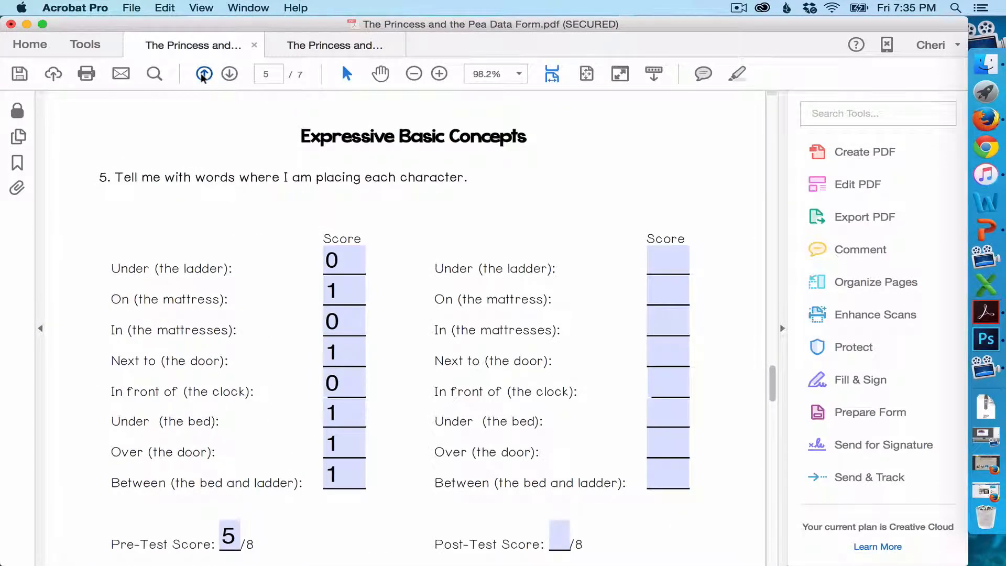
{"action": "left_click", "coordinate": [204, 74]}
{"action": "left_click", "coordinate": [204, 74]}
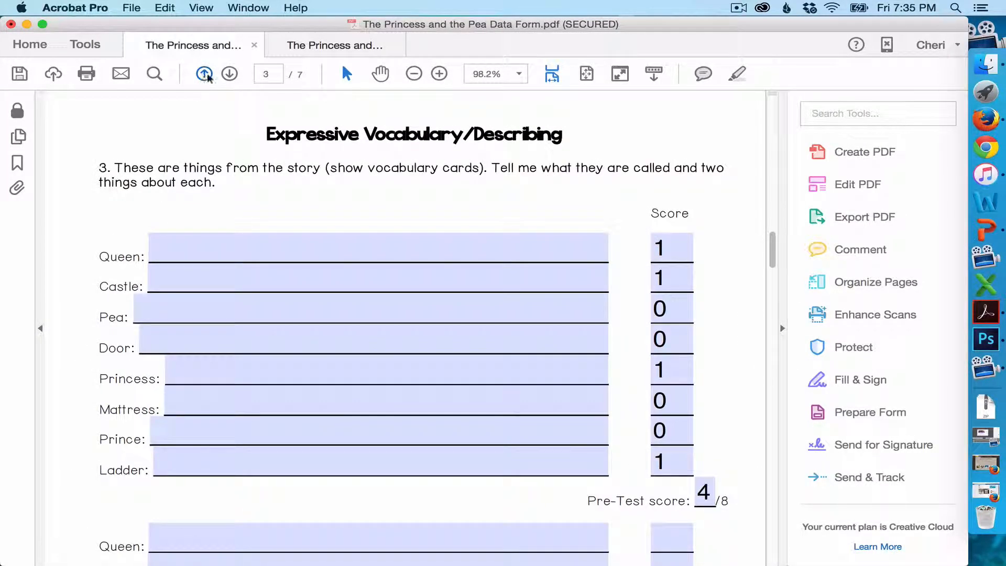
{"action": "scroll", "coordinate": [393, 216], "scroll_direction": "down", "scroll_amount": 3}
{"action": "scroll", "coordinate": [394, 216], "scroll_direction": "up", "scroll_amount": 3}
{"action": "scroll", "coordinate": [395, 217], "scroll_direction": "down", "scroll_amount": 6}
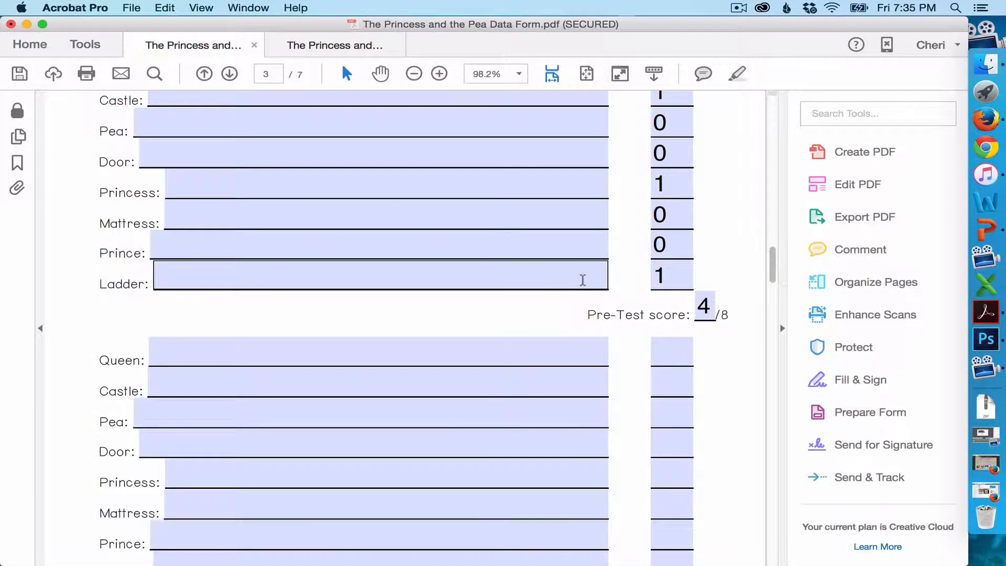
{"action": "scroll", "coordinate": [582, 279], "scroll_direction": "down", "scroll_amount": 2}
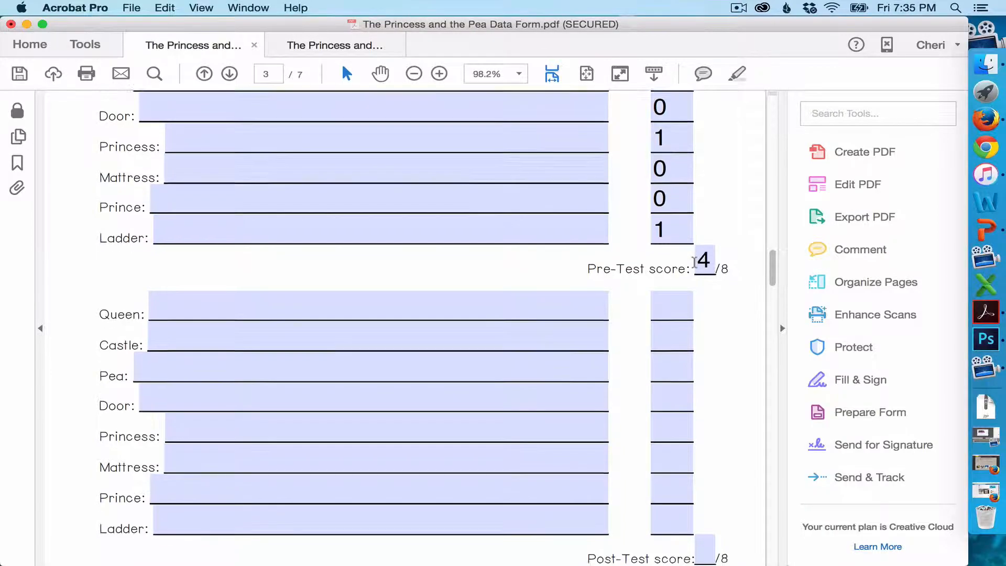
{"action": "scroll", "coordinate": [694, 262], "scroll_direction": "down", "scroll_amount": 5}
{"action": "left_click", "coordinate": [707, 411]}
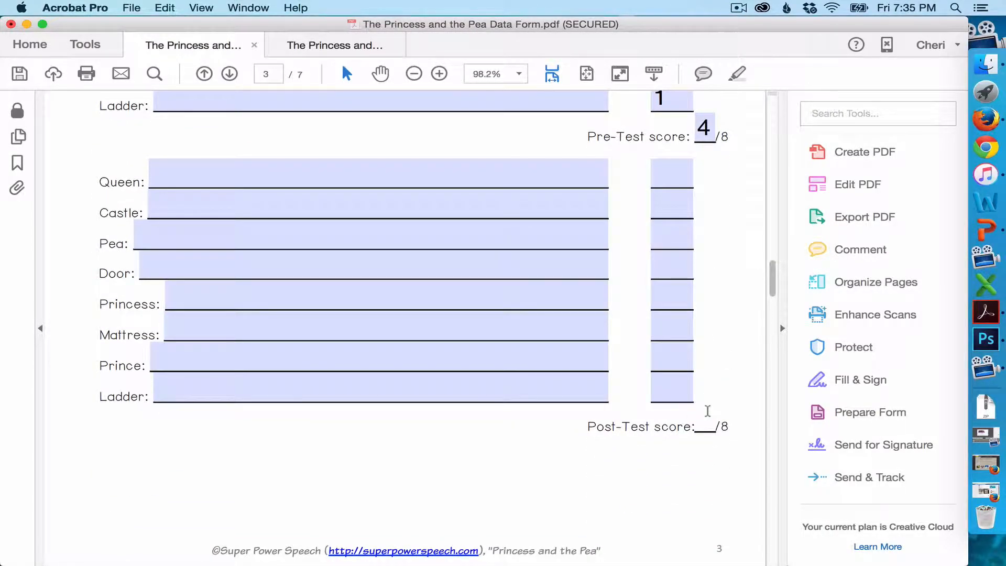
{"action": "type", "text": "7"}
Step: Check the post-test Expressive Vocab score on the Scores and Considerations page
{"action": "left_click", "coordinate": [229, 73]}
{"action": "left_click", "coordinate": [229, 73]}
{"action": "left_click", "coordinate": [229, 74]}
{"action": "left_click", "coordinate": [229, 73]}
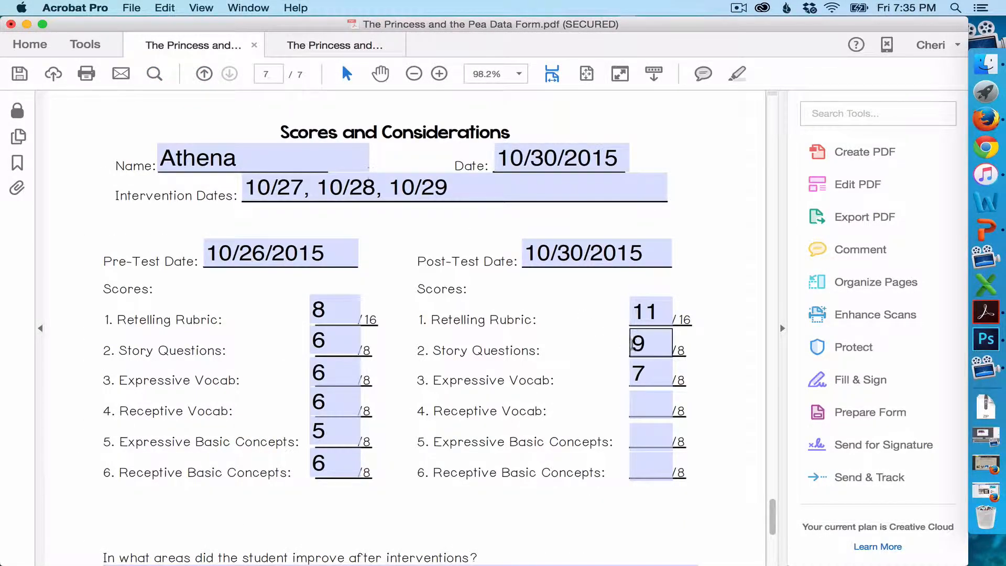
{"action": "left_click_drag", "start_coordinate": [658, 383], "coordinate": [610, 370]}
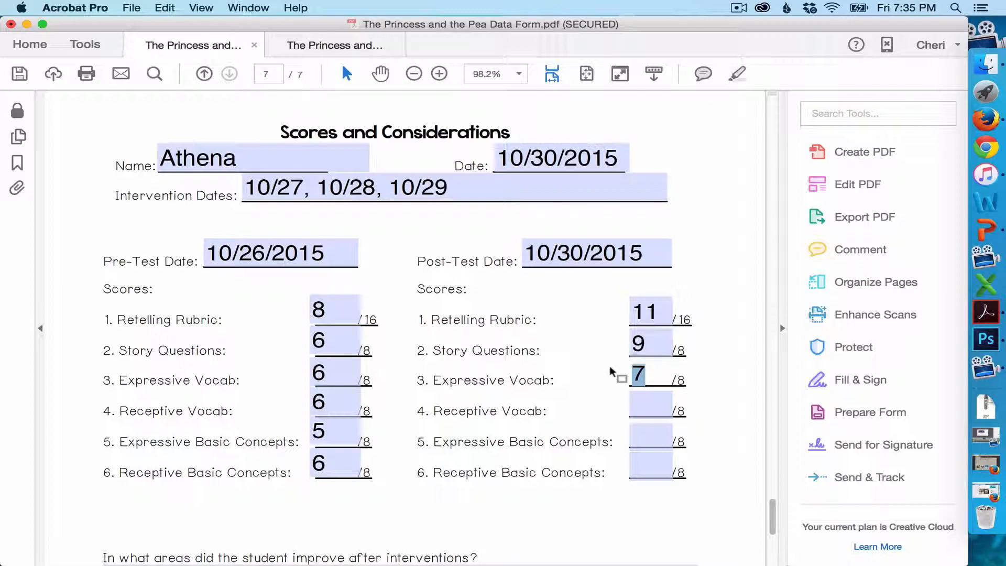
{"action": "scroll", "coordinate": [296, 284], "scroll_direction": "up", "scroll_amount": 1}
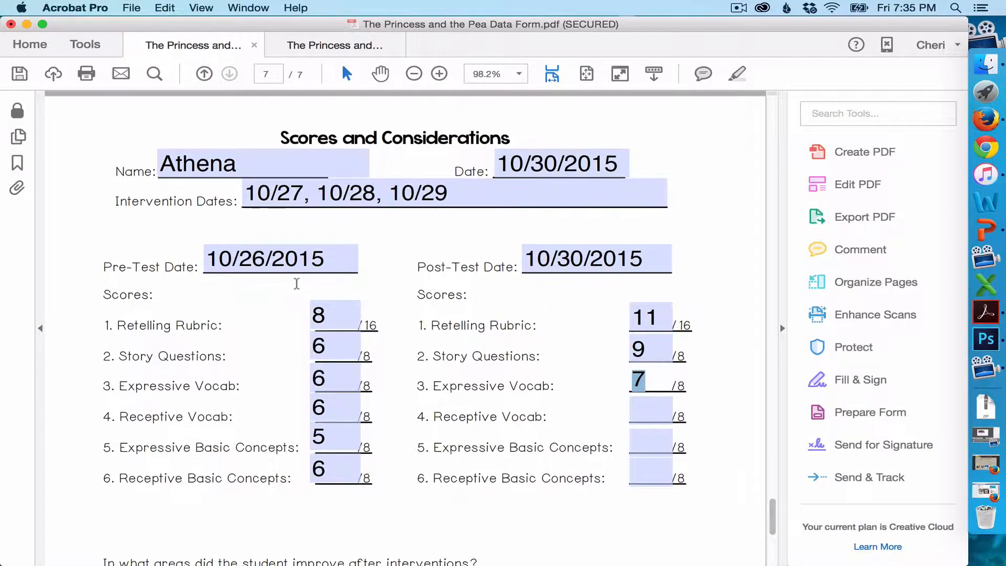
Step: Go back to the receptive vocabulary page and enter 7 as its post-test score out of 8
{"action": "left_click", "coordinate": [204, 74]}
{"action": "left_click", "coordinate": [206, 75]}
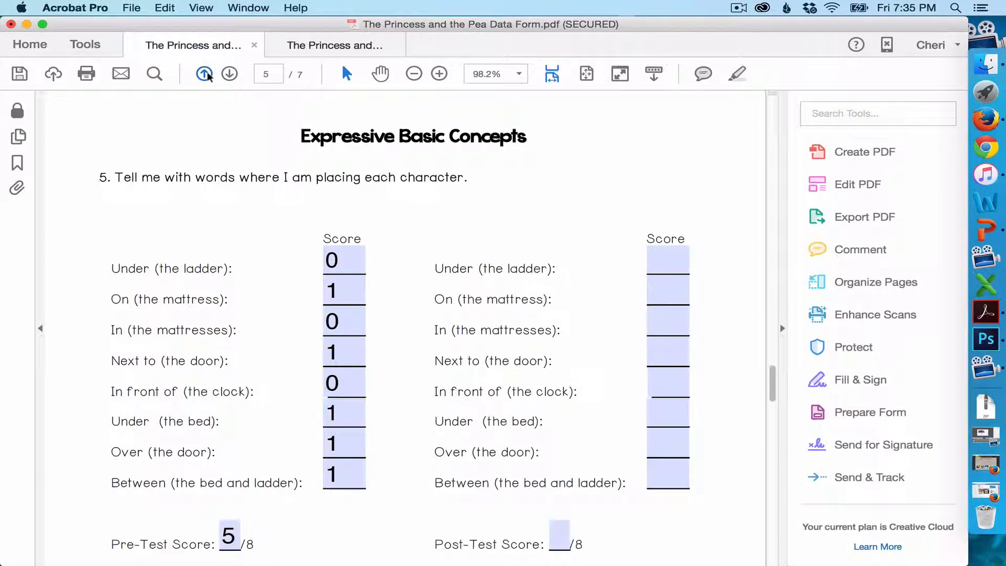
{"action": "scroll", "coordinate": [510, 299], "scroll_direction": "up", "scroll_amount": 10}
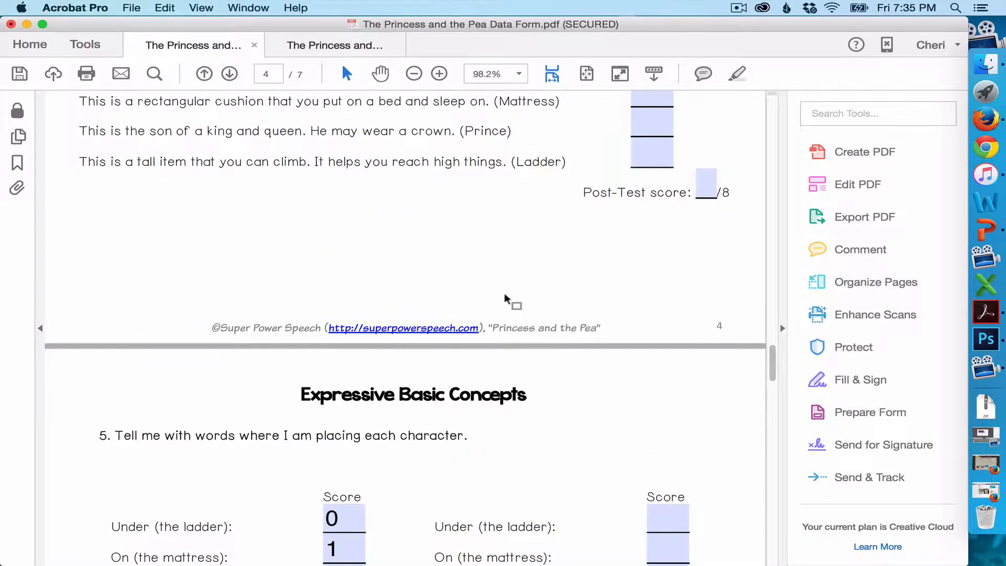
{"action": "left_click", "coordinate": [710, 369]}
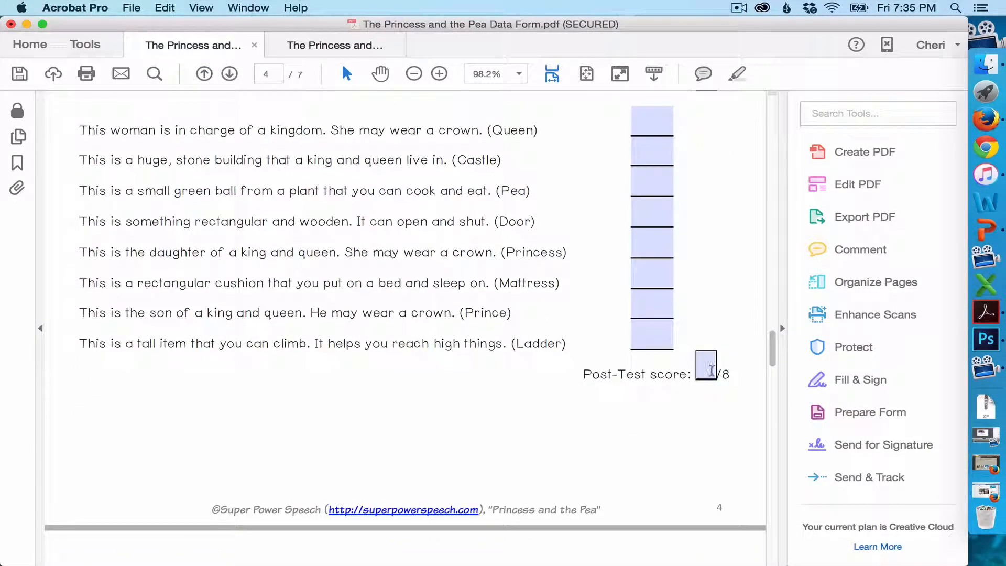
Step: Enter 8 as the post-test score out of 8 for Expressive Basic Concepts
{"action": "scroll", "coordinate": [705, 367], "scroll_direction": "down", "scroll_amount": 10}
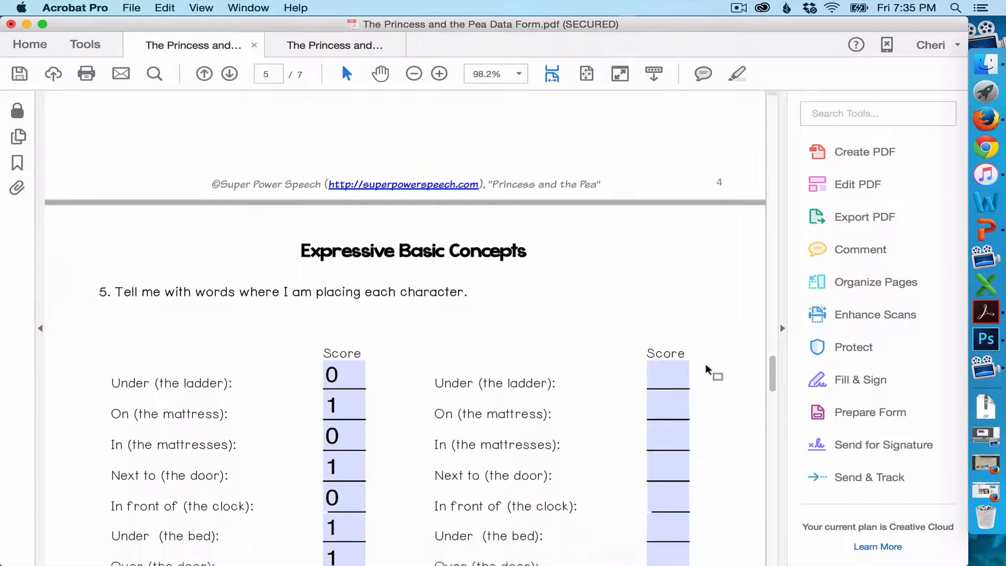
{"action": "left_click", "coordinate": [567, 401]}
{"action": "type", "text": "8"}
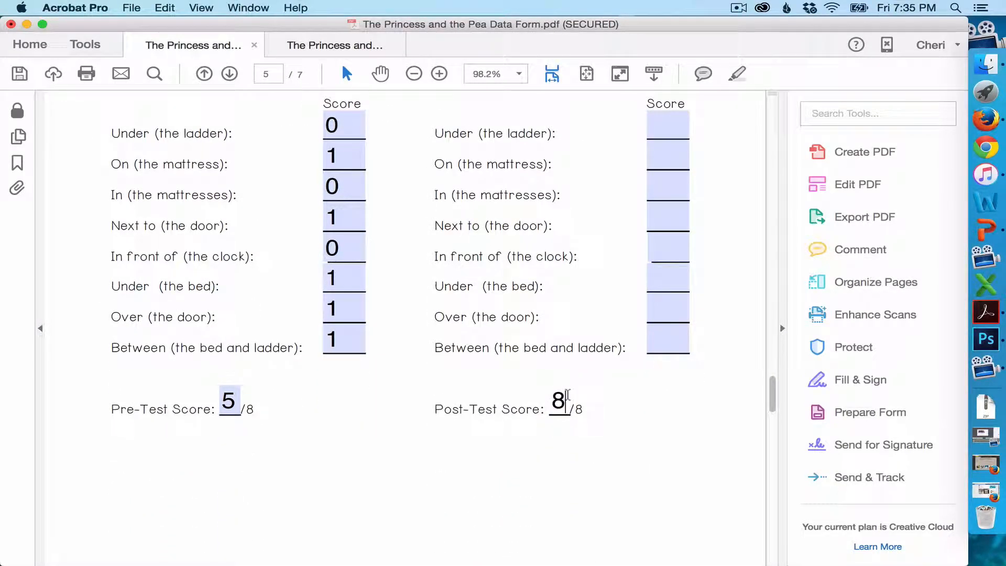
Step: Enter 8 as the receptive basic concepts post-test score and return to the Scores and Considerations page
{"action": "scroll", "coordinate": [566, 401], "scroll_direction": "down", "scroll_amount": 10}
{"action": "scroll", "coordinate": [566, 398], "scroll_direction": "down", "scroll_amount": 10}
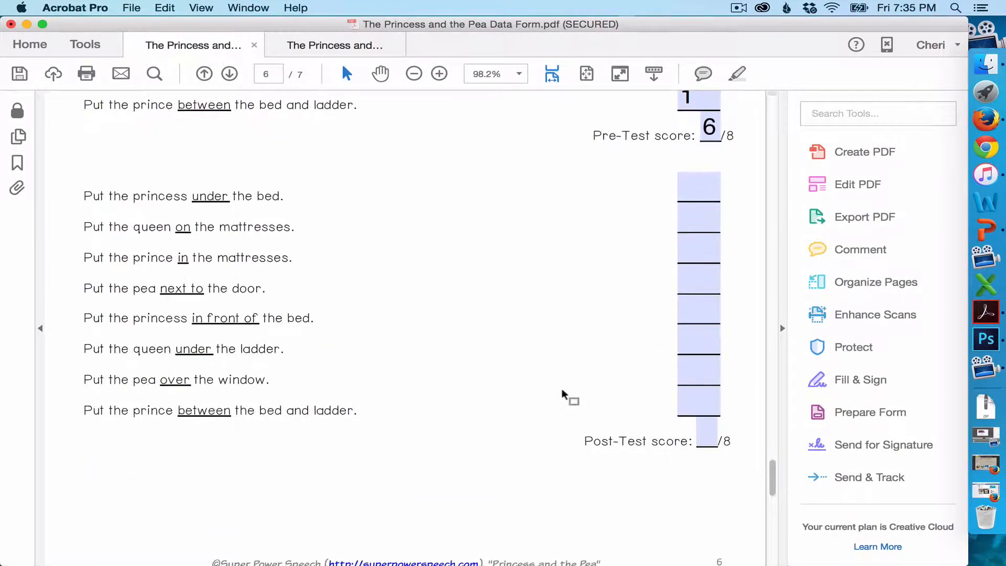
{"action": "left_click", "coordinate": [702, 426]}
{"action": "type", "text": "8"}
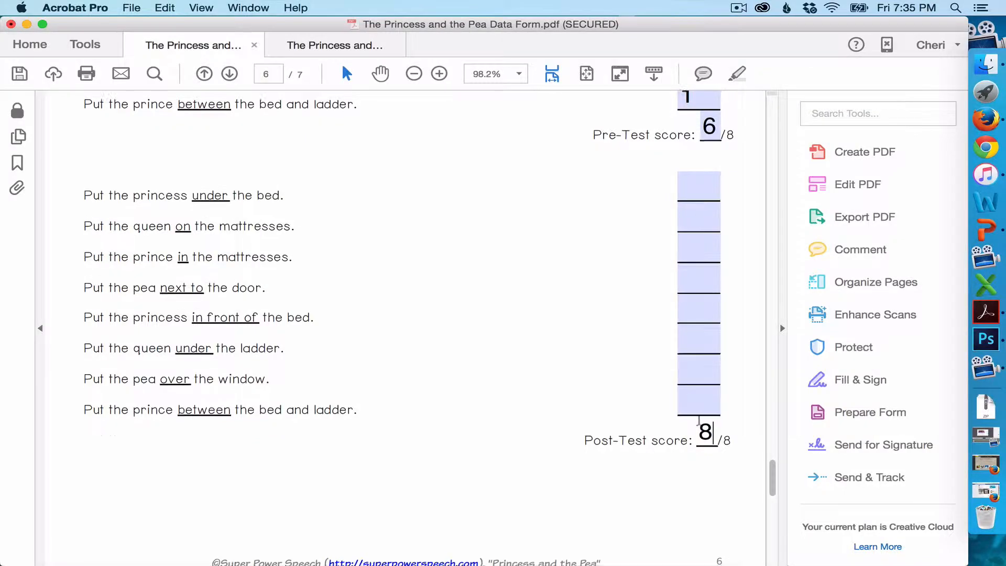
{"action": "scroll", "coordinate": [700, 423], "scroll_direction": "down", "scroll_amount": 10}
{"action": "type", "text": "8"}
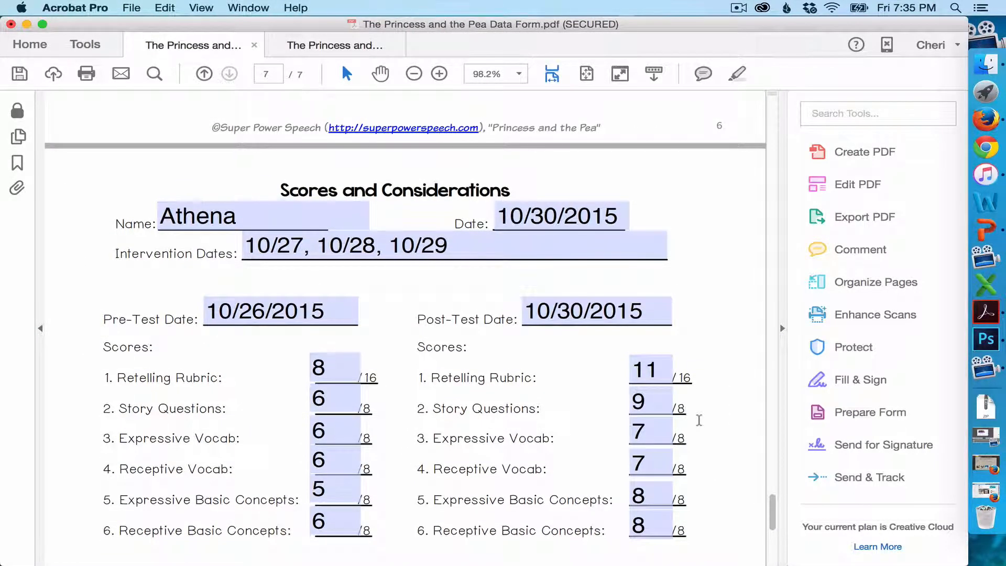
Step: Answer the improvement question with "Improved in all areas, especially retelling and expressive basic concepts, and story questions."
{"action": "scroll", "coordinate": [750, 449], "scroll_direction": "down", "scroll_amount": 3}
{"action": "scroll", "coordinate": [750, 450], "scroll_direction": "down", "scroll_amount": 4}
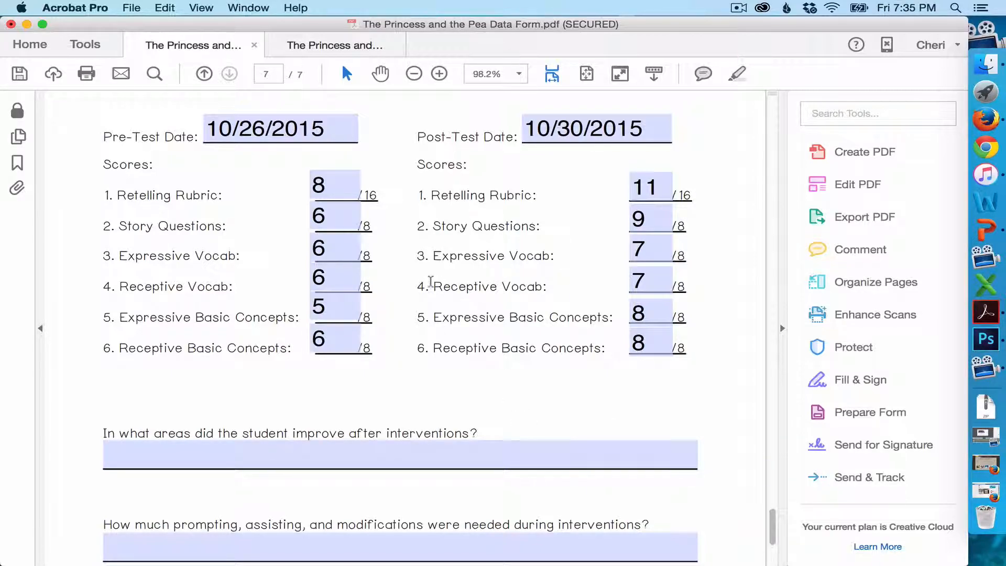
{"action": "left_click", "coordinate": [339, 459]}
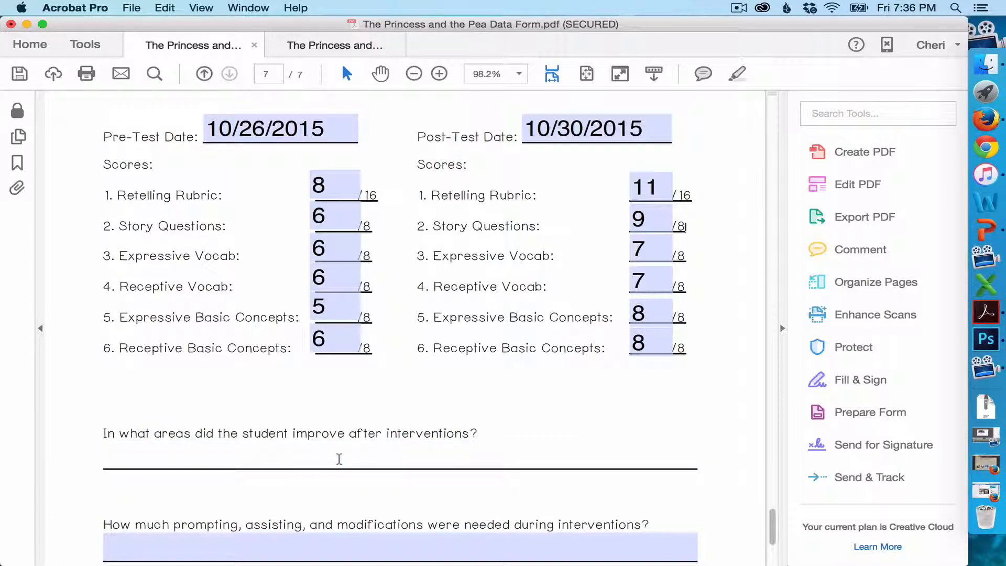
{"action": "type", "text": "Improved "}
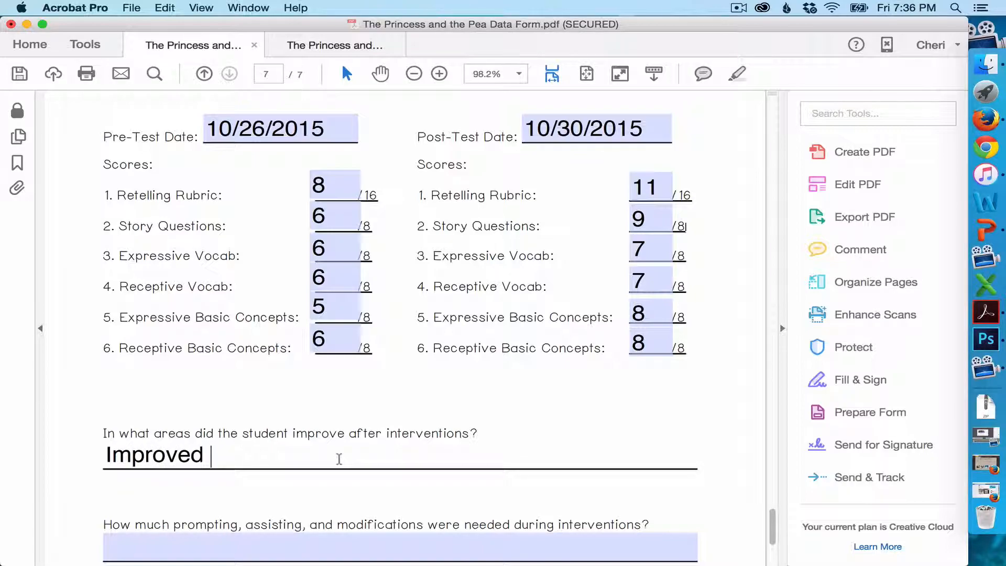
{"action": "type", "text": "in all are"}
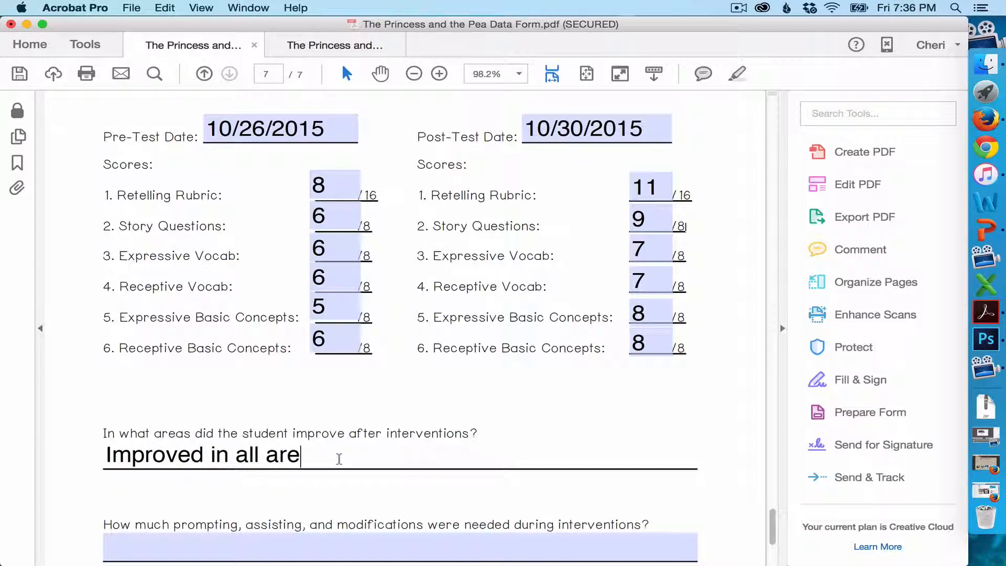
{"action": "type", "text": "as, espe"}
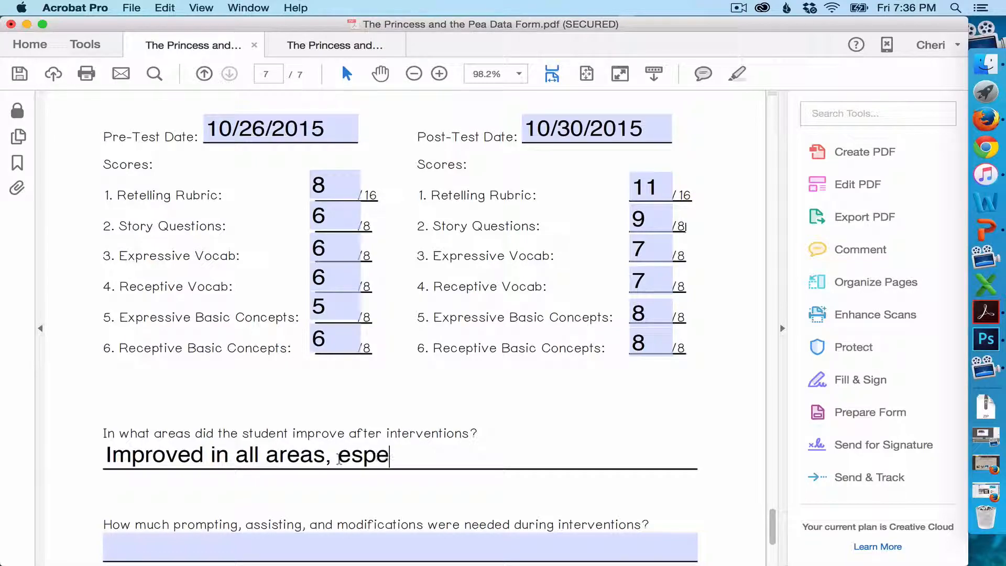
{"action": "type", "text": "cially rete"}
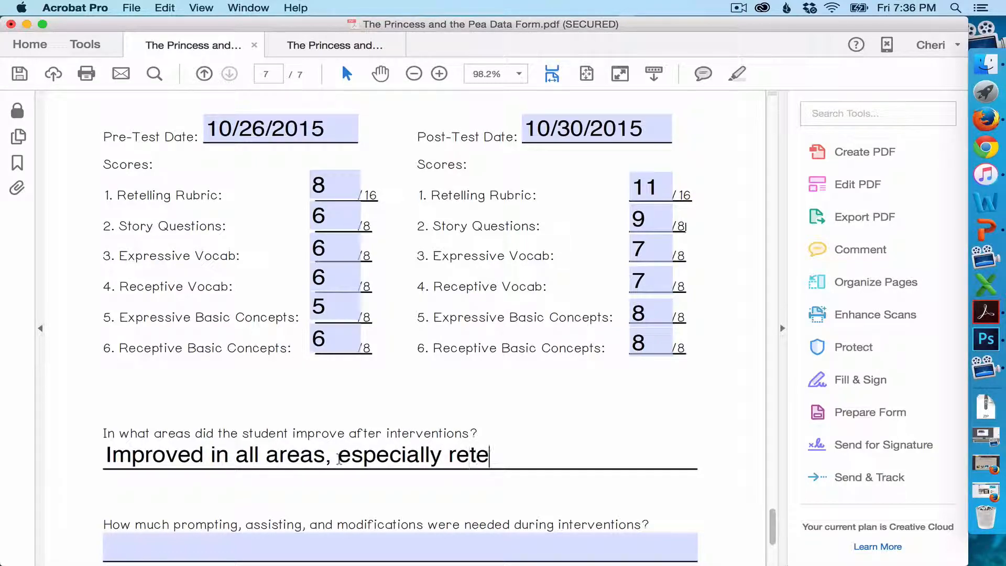
{"action": "type", "text": "lling and "}
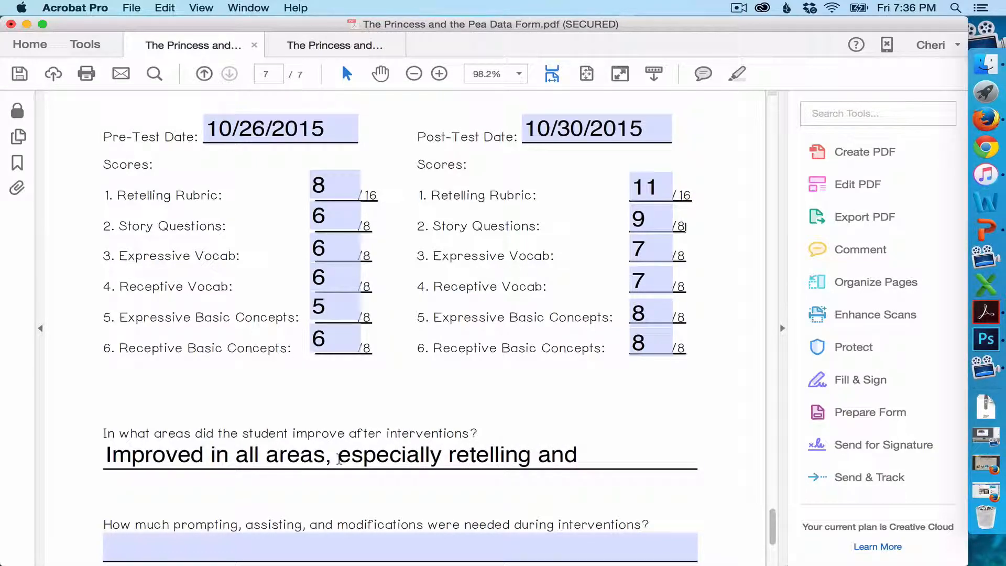
{"action": "type", "text": "express"}
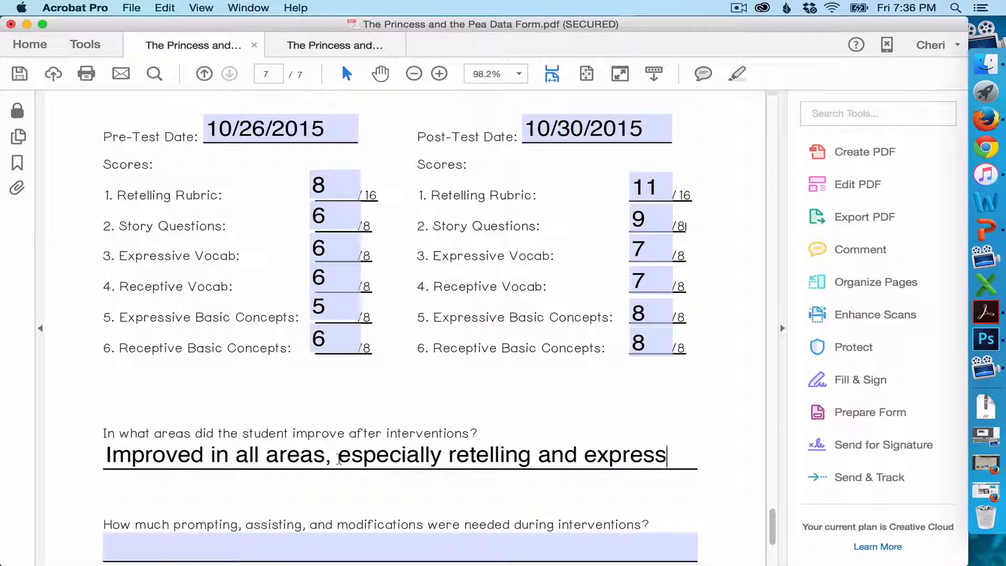
{"action": "type", "text": "ive basic concep"}
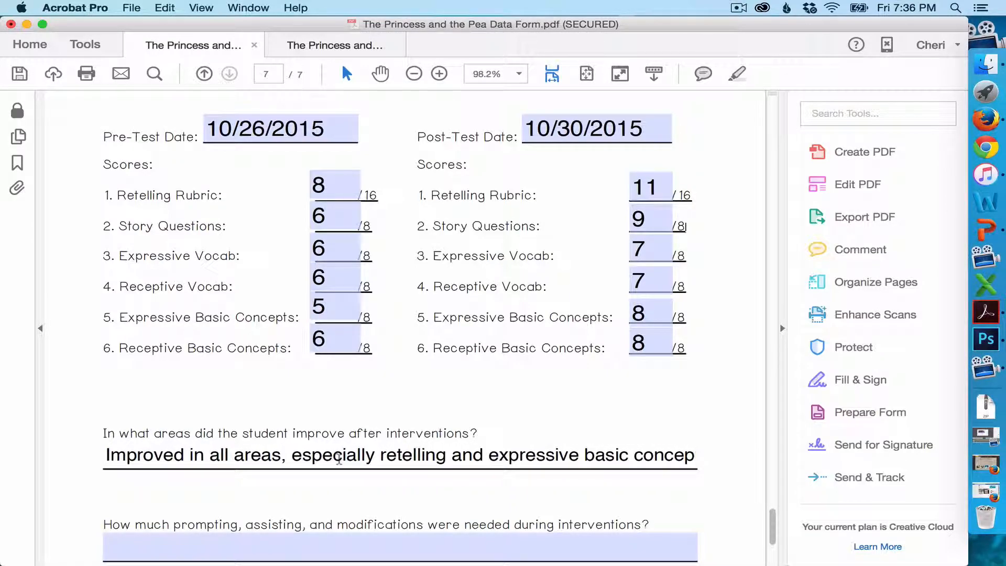
{"action": "type", "text": "ts, and story que"}
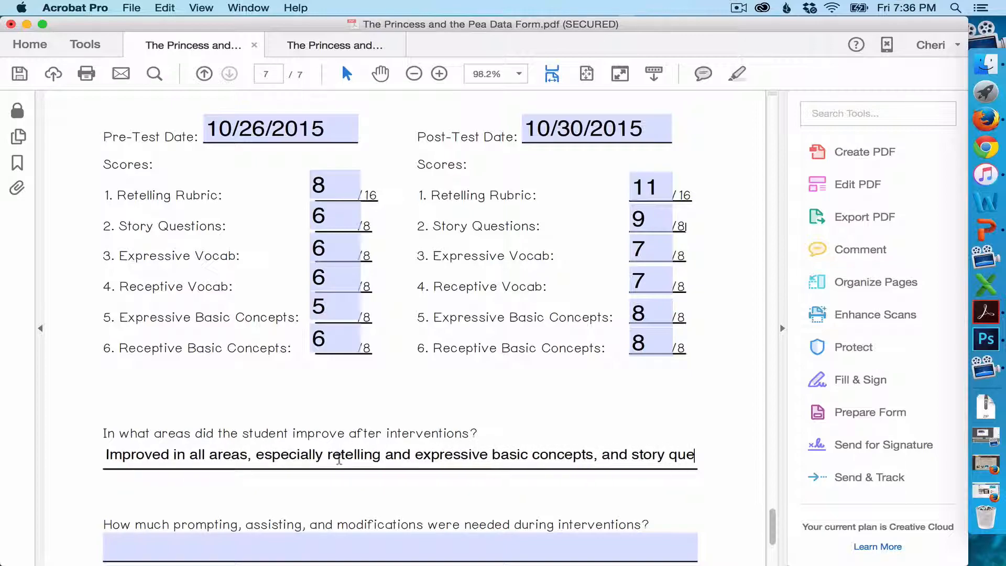
{"action": "type", "text": "stions."}
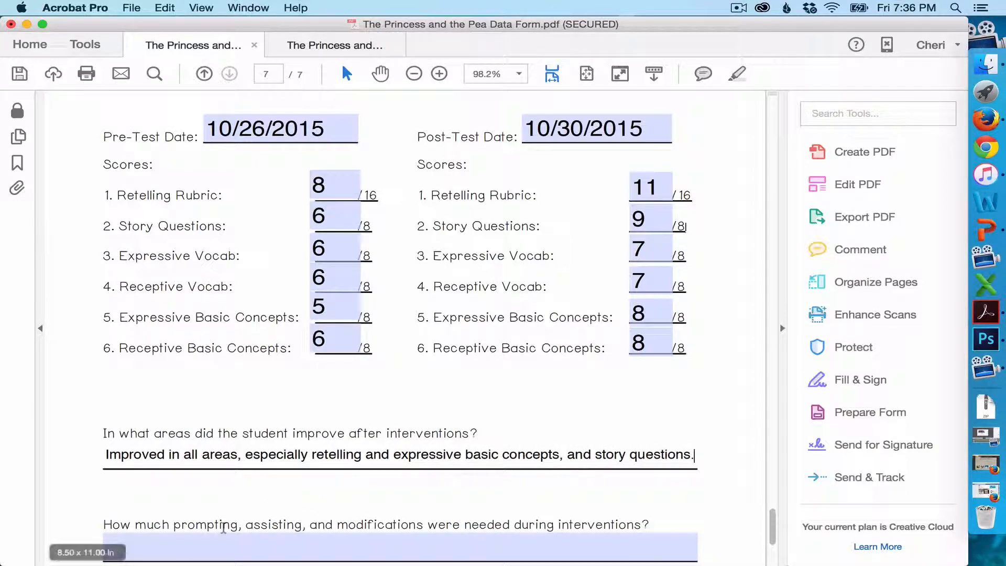
Step: Answer the question on prompting, assisting and modifications with "Moderate prompts."
{"action": "scroll", "coordinate": [215, 529], "scroll_direction": "down", "scroll_amount": 2}
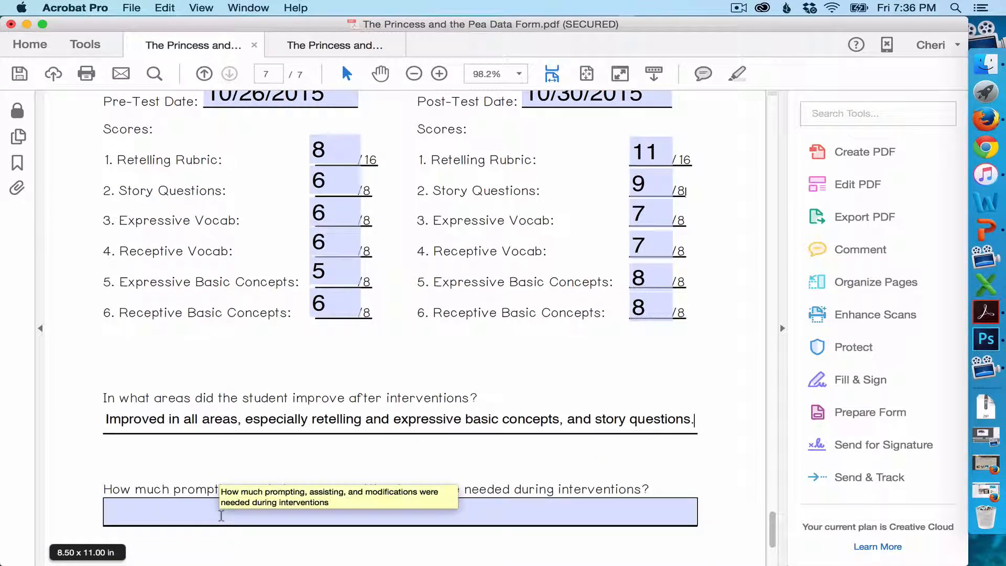
{"action": "left_click", "coordinate": [221, 515]}
{"action": "type", "text": "Moderate prompts."}
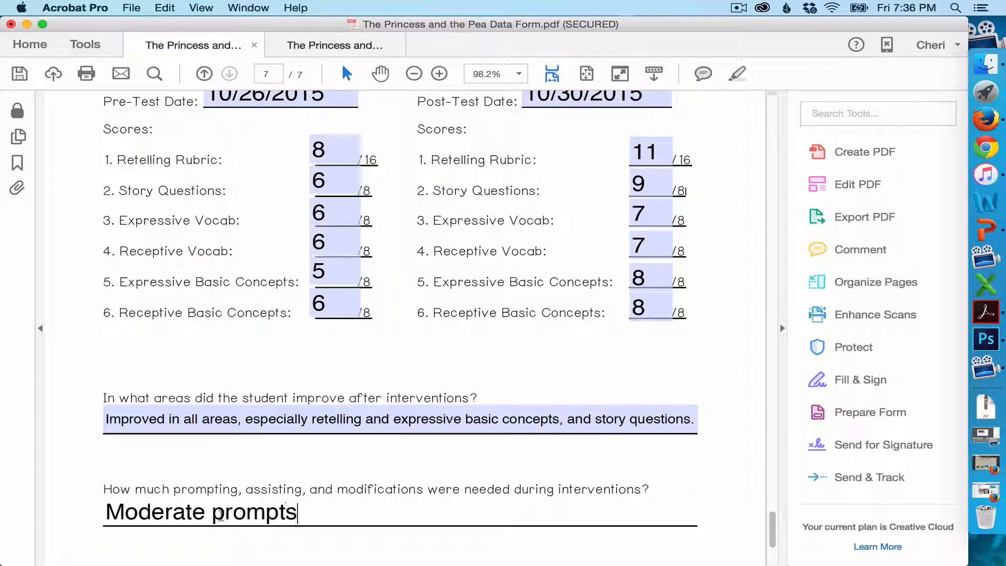
Step: Review the post-test scores and enter "Retelling" as the continued area of concern
{"action": "scroll", "coordinate": [221, 515], "scroll_direction": "down", "scroll_amount": 5}
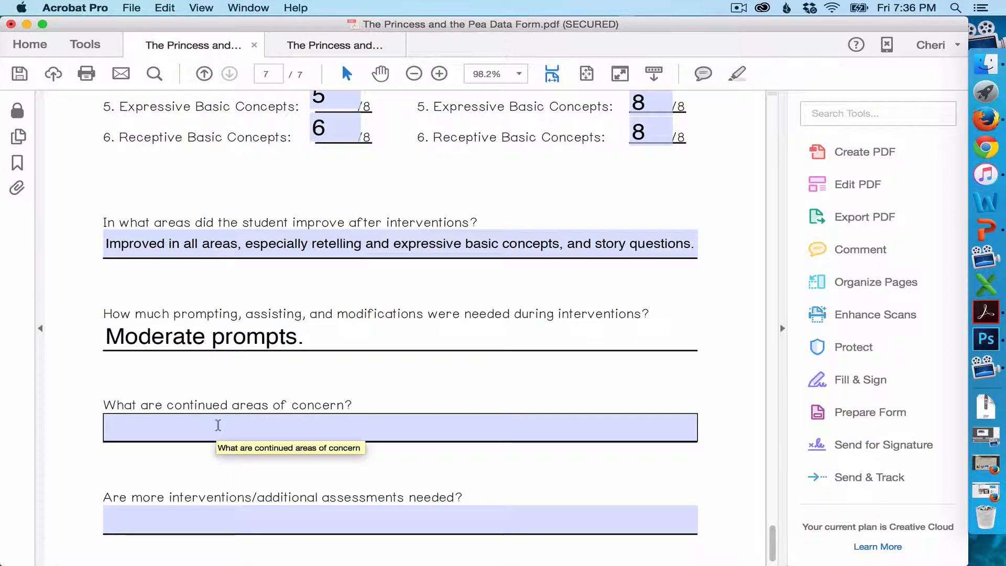
{"action": "scroll", "coordinate": [218, 422], "scroll_direction": "up", "scroll_amount": 3}
{"action": "scroll", "coordinate": [462, 333], "scroll_direction": "up", "scroll_amount": 2}
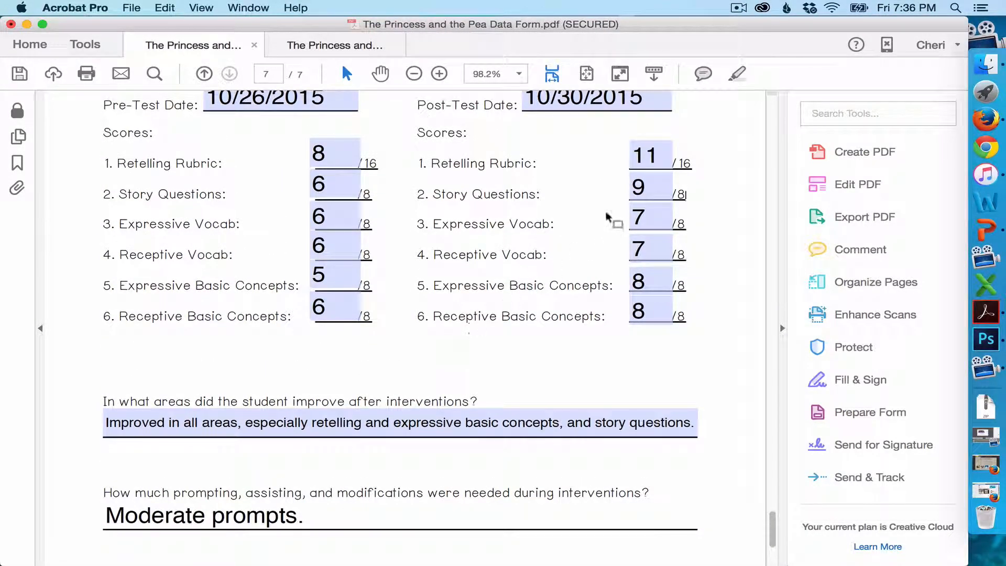
{"action": "left_click", "coordinate": [664, 181]}
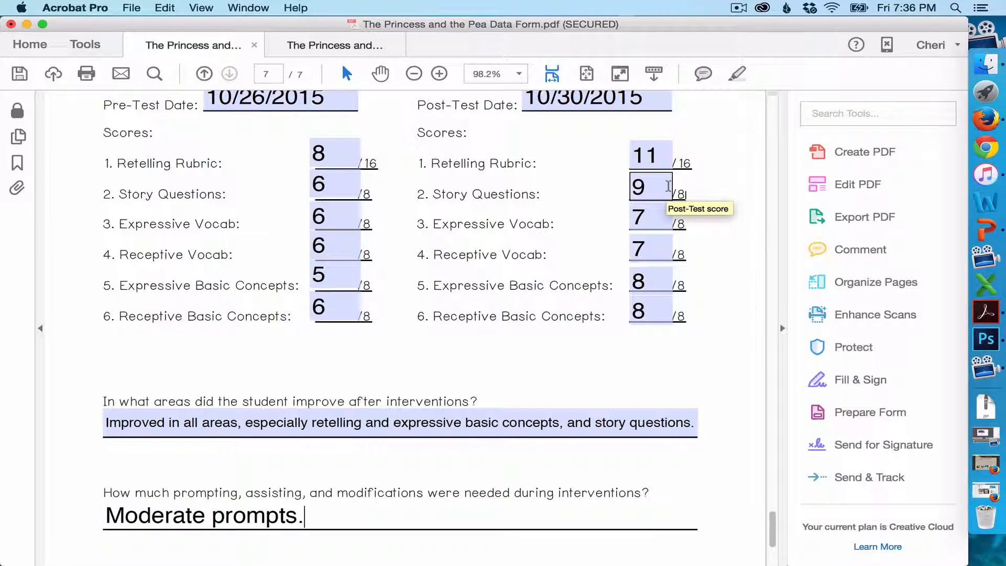
{"action": "scroll", "coordinate": [668, 185], "scroll_direction": "down", "scroll_amount": 5}
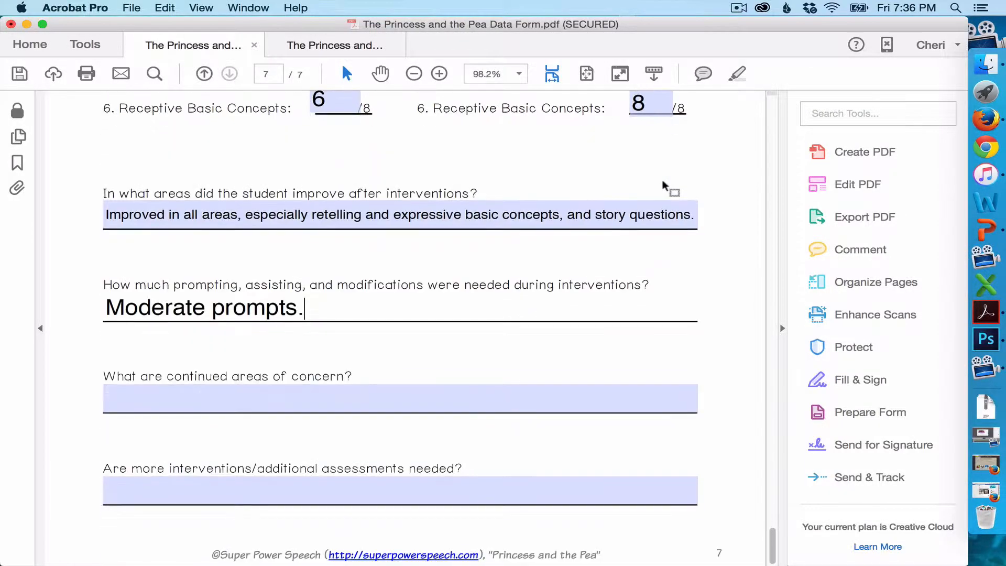
{"action": "left_click", "coordinate": [413, 397]}
{"action": "type", "text": "Retl"}
{"action": "key", "text": "BackSpace"}
{"action": "type", "text": "elling"}
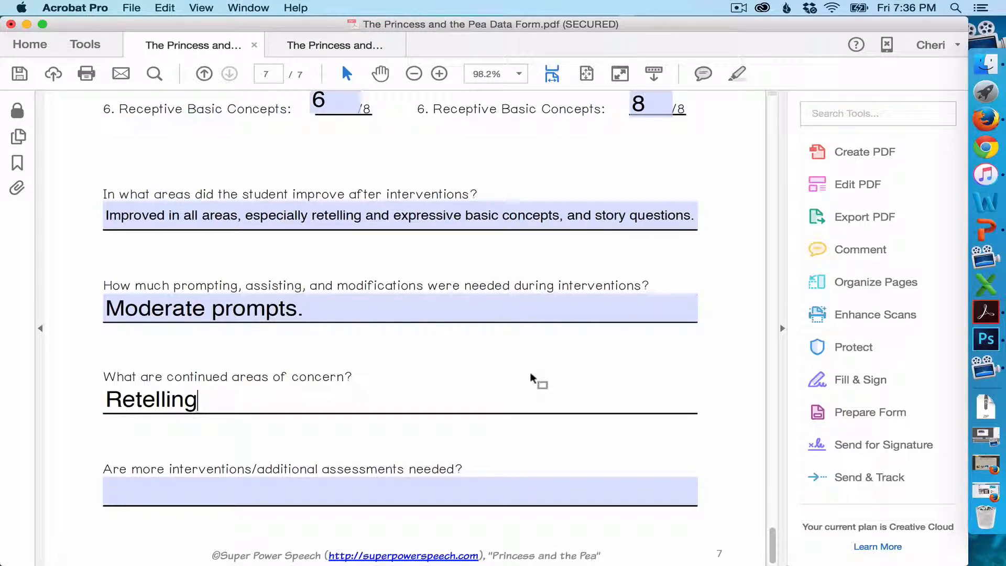
Step: Answer the question on more interventions or additional assessments with "Yes, more narrative interventions"
{"action": "left_click", "coordinate": [363, 487]}
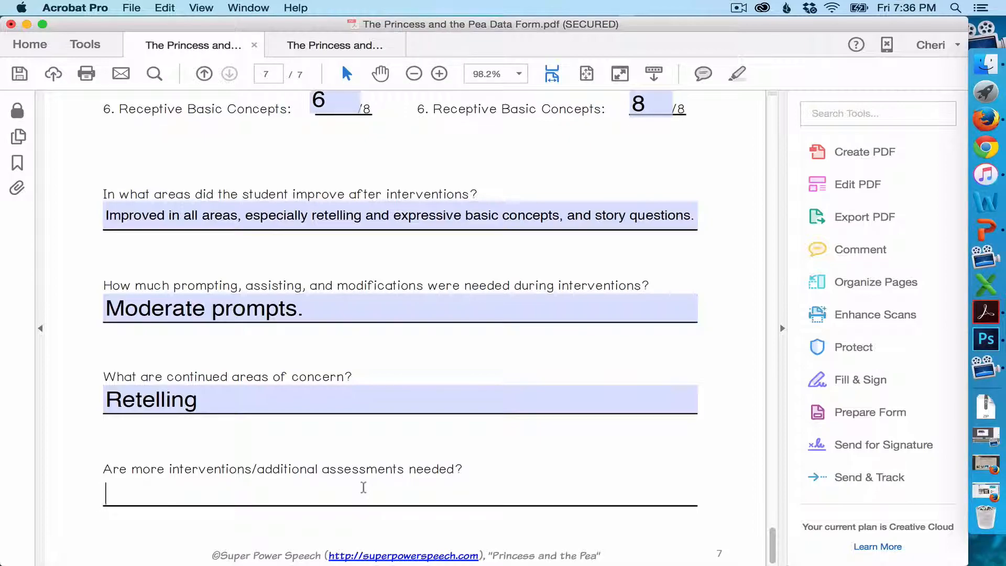
{"action": "type", "text": "Yes, more narr"}
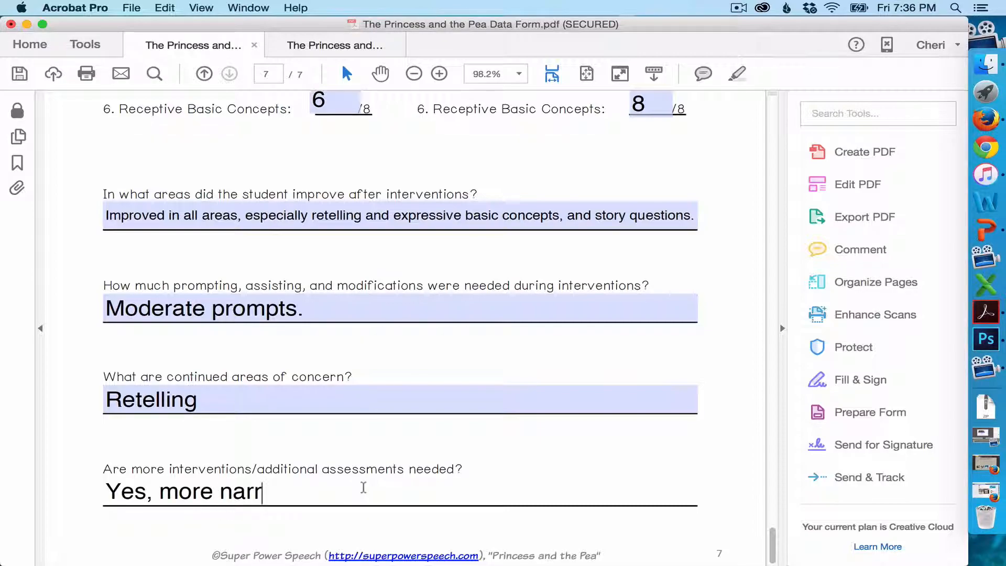
{"action": "type", "text": "ative interve"}
{"action": "key", "text": "BackSpace"}
{"action": "key", "text": "BackSpace"}
{"action": "type", "text": "terventions"}
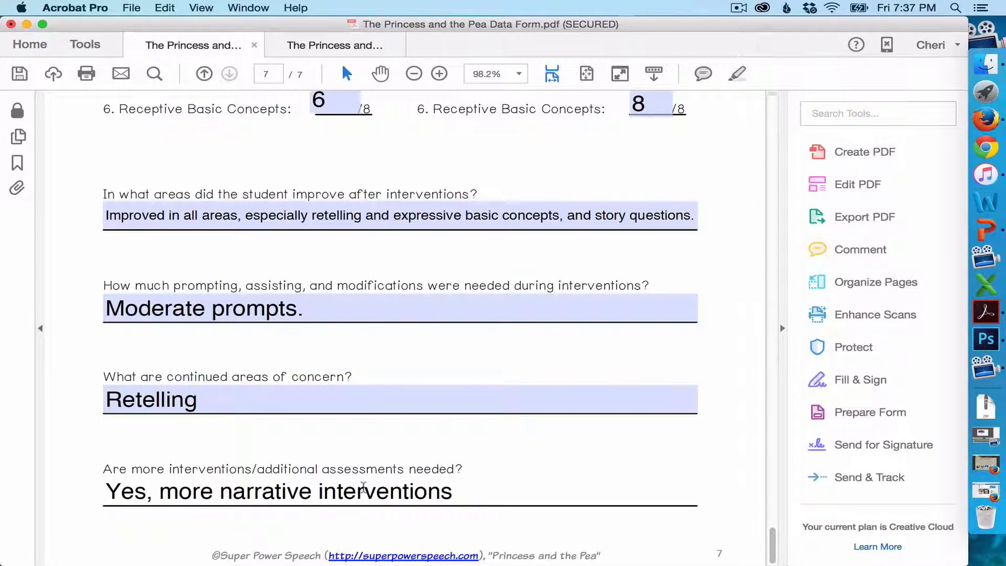
{"action": "left_click", "coordinate": [573, 438]}
Step: Set the zoom to 50% and review the dates, scores and answers on the Scores and Considerations page
{"action": "left_click", "coordinate": [519, 74]}
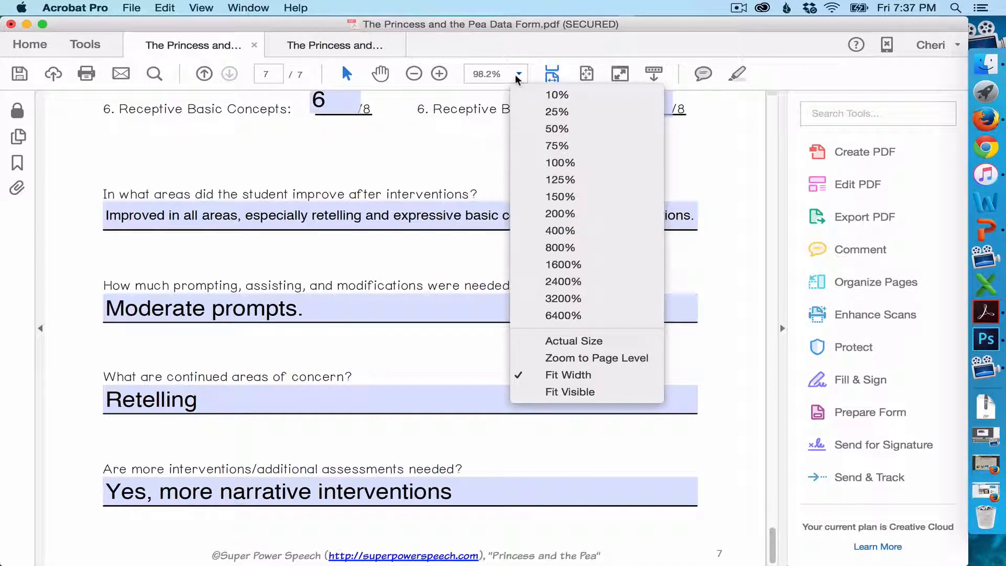
{"action": "left_click", "coordinate": [555, 132]}
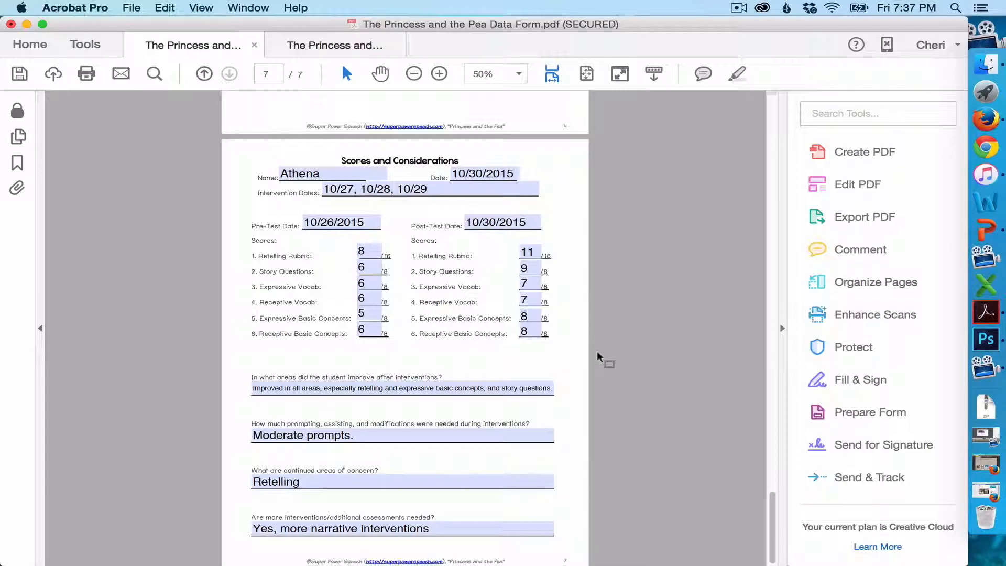
{"action": "left_click", "coordinate": [513, 215]}
{"action": "left_click", "coordinate": [557, 187]}
{"action": "left_click", "coordinate": [473, 388]}
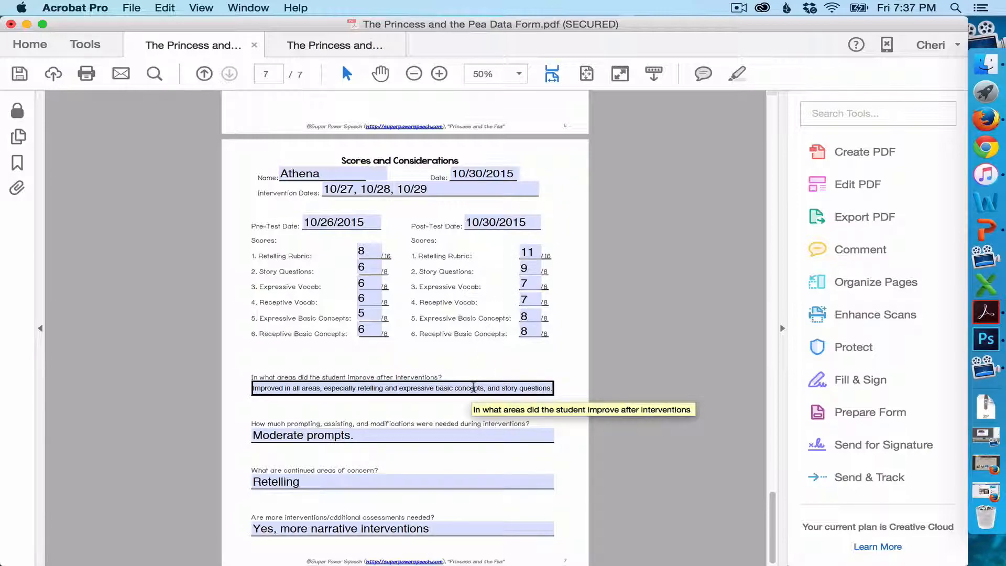